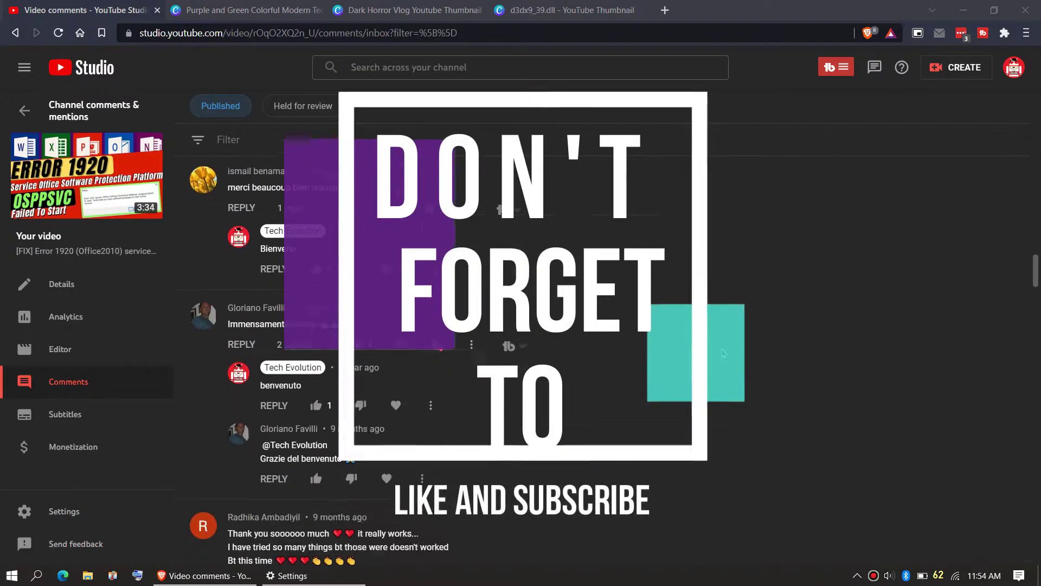
{"action": "scroll", "coordinate": [723, 353], "scroll_direction": "down", "scroll_amount": 5}
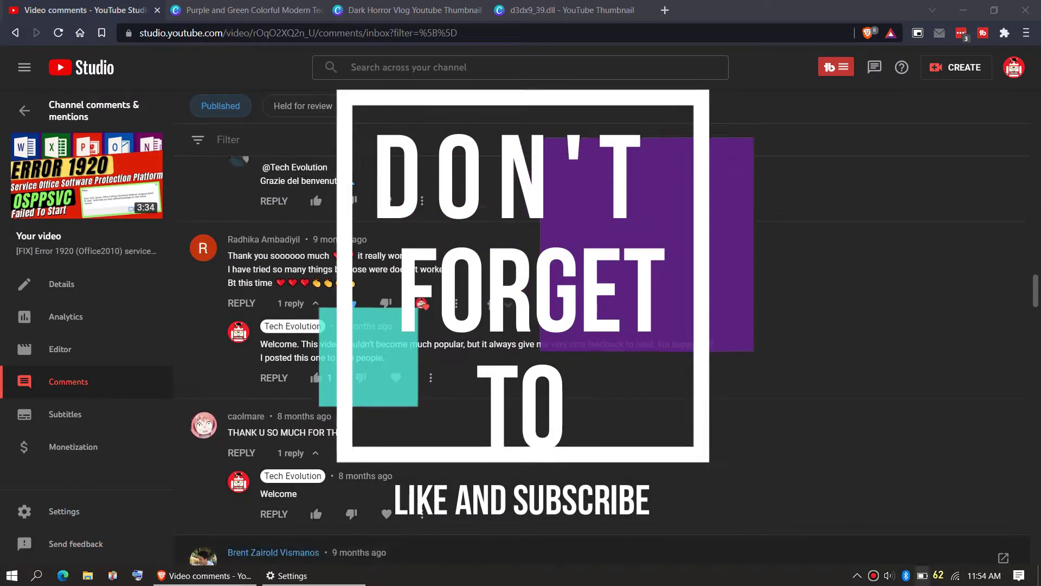
{"action": "left_click", "coordinate": [873, 575]}
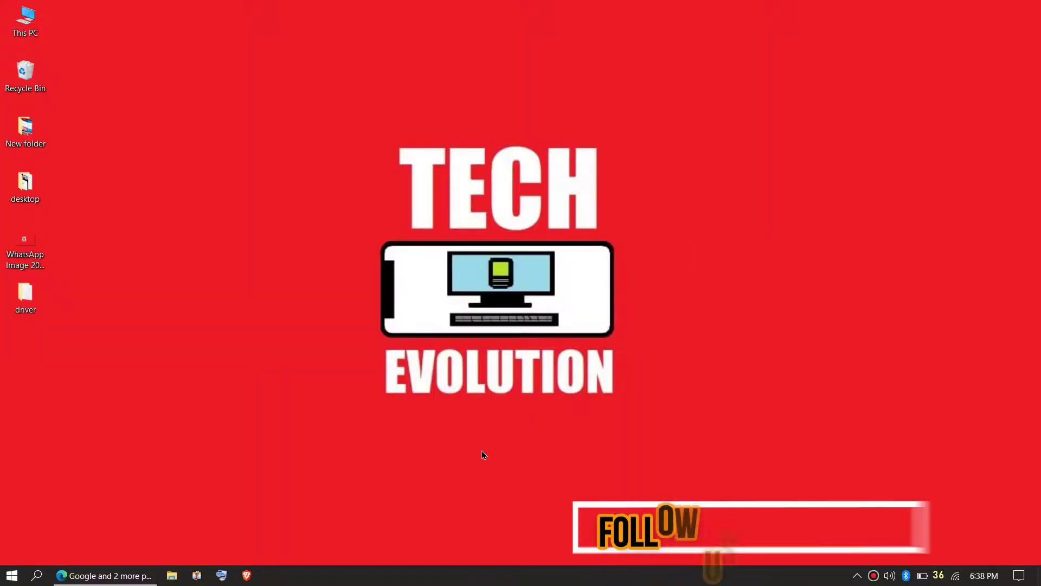
Search Google for vcruntime140_1.dll in the browser and open the DLL-files.com download page from the results
{"action": "left_click", "coordinate": [100, 576]}
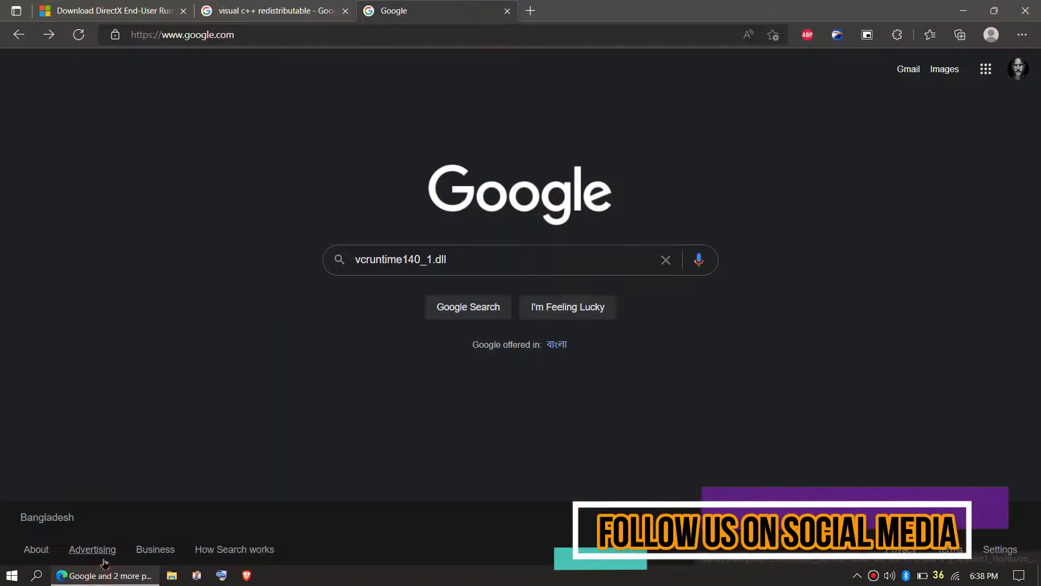
{"action": "left_click", "coordinate": [535, 262]}
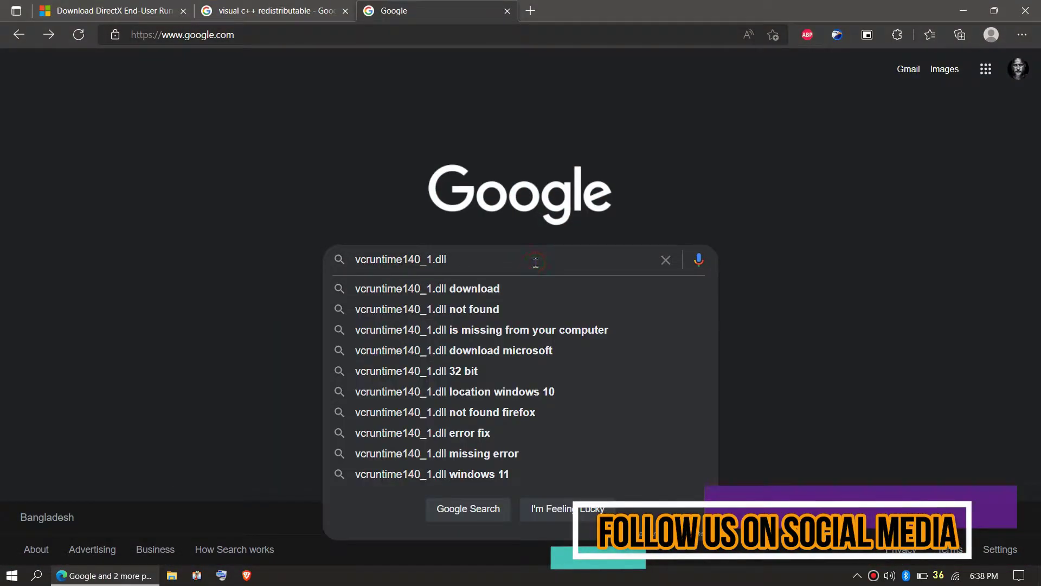
{"action": "key", "text": "Return"}
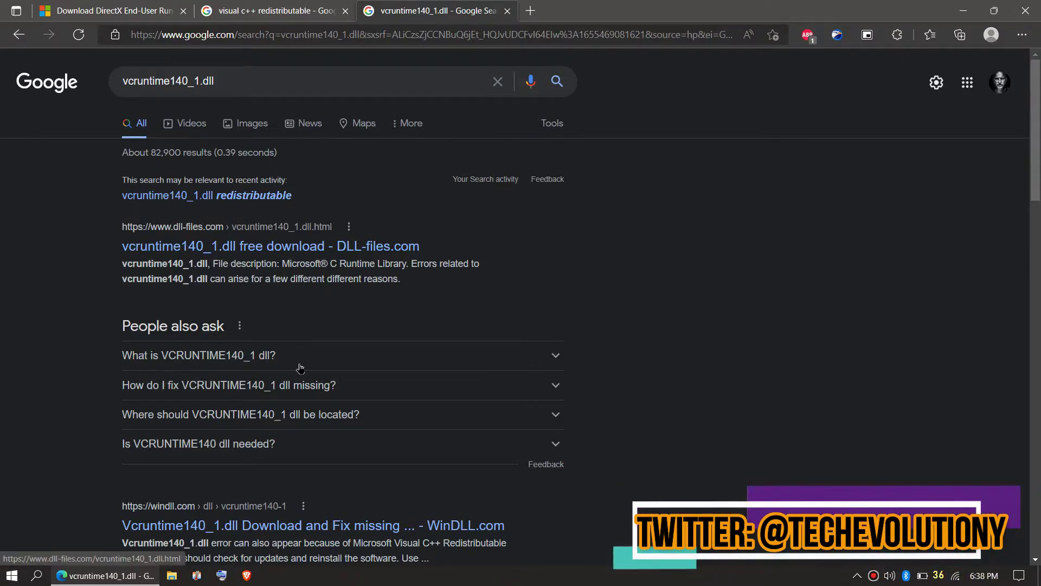
{"action": "scroll", "coordinate": [296, 365], "scroll_direction": "down", "scroll_amount": 7}
{"action": "scroll", "coordinate": [297, 368], "scroll_direction": "up", "scroll_amount": 7}
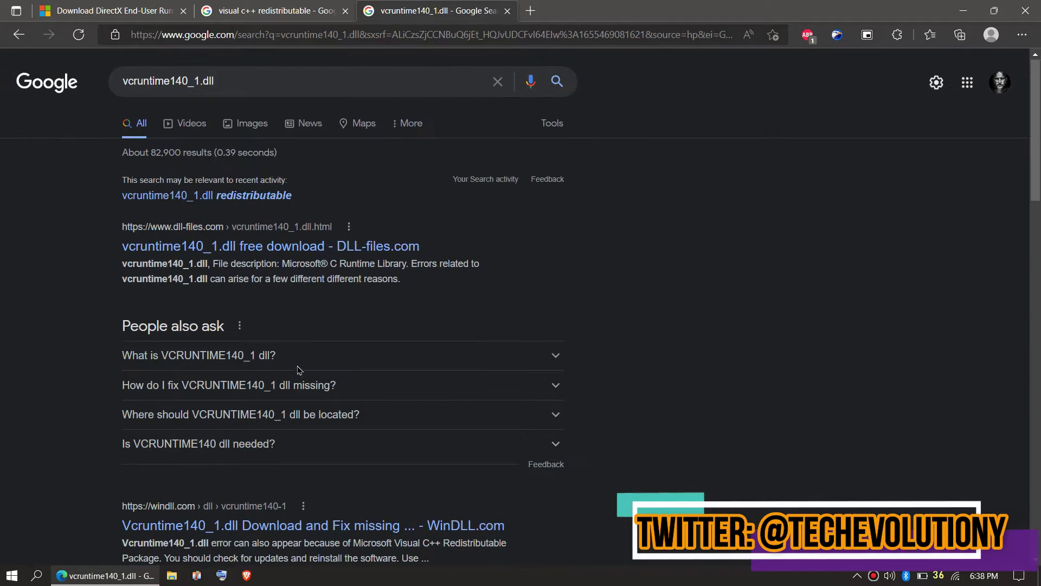
{"action": "left_click", "coordinate": [205, 248]}
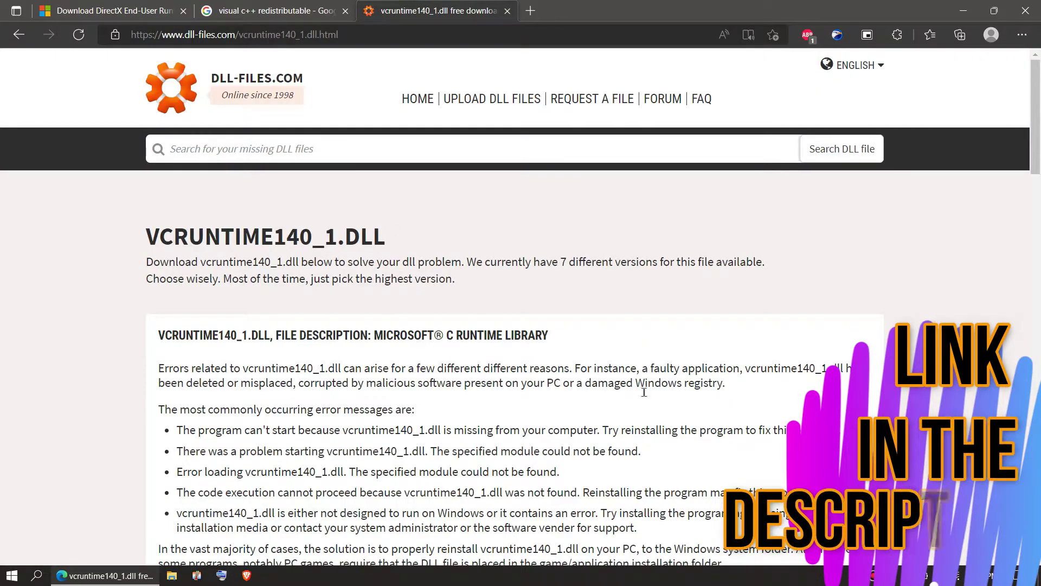
Review the vcruntime140_1.dll versions offered on the page and compare their architectures
{"action": "scroll", "coordinate": [374, 66], "scroll_direction": "down", "scroll_amount": 7}
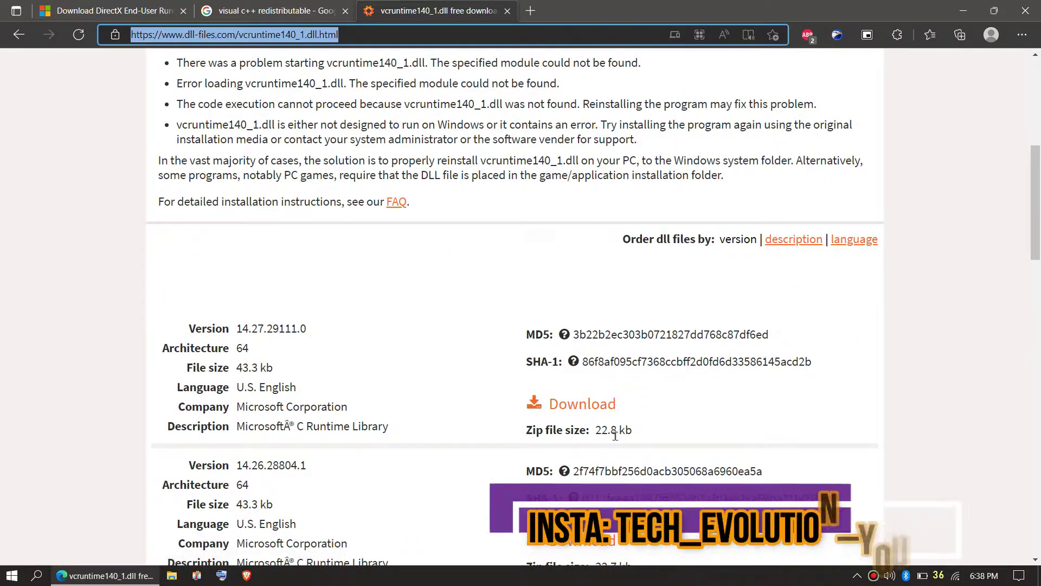
{"action": "left_click_drag", "start_coordinate": [264, 335], "coordinate": [265, 483]}
{"action": "scroll", "coordinate": [267, 467], "scroll_direction": "down", "scroll_amount": 5}
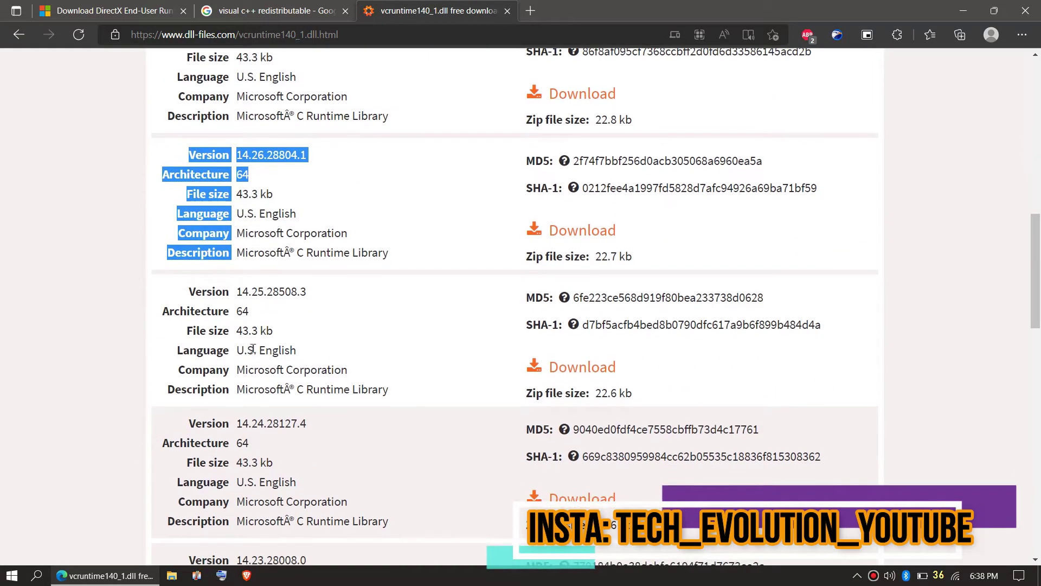
{"action": "scroll", "coordinate": [269, 452], "scroll_direction": "down", "scroll_amount": 5}
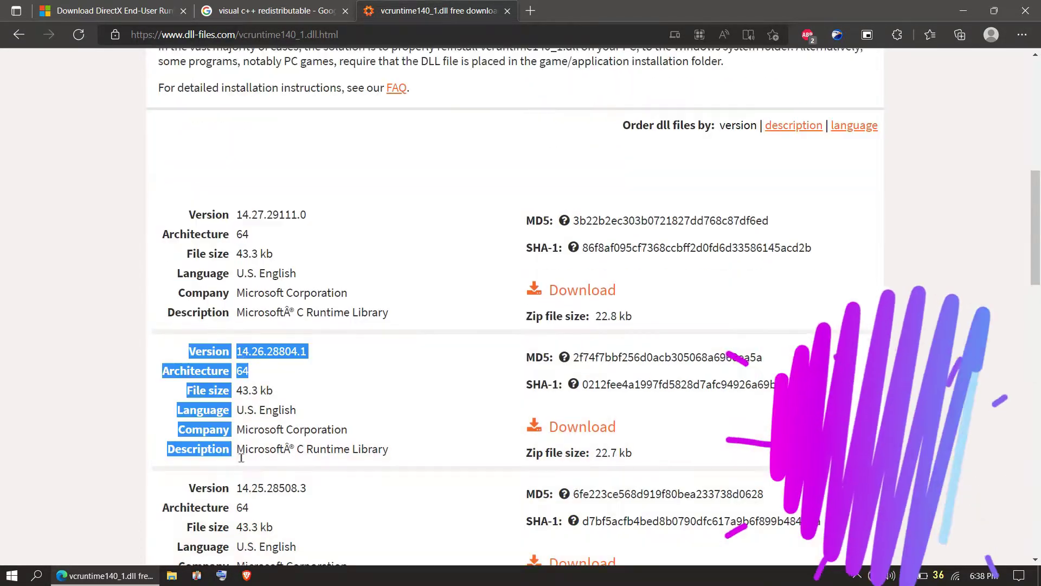
{"action": "scroll", "coordinate": [241, 458], "scroll_direction": "up", "scroll_amount": 6}
{"action": "scroll", "coordinate": [97, 456], "scroll_direction": "down", "scroll_amount": 4}
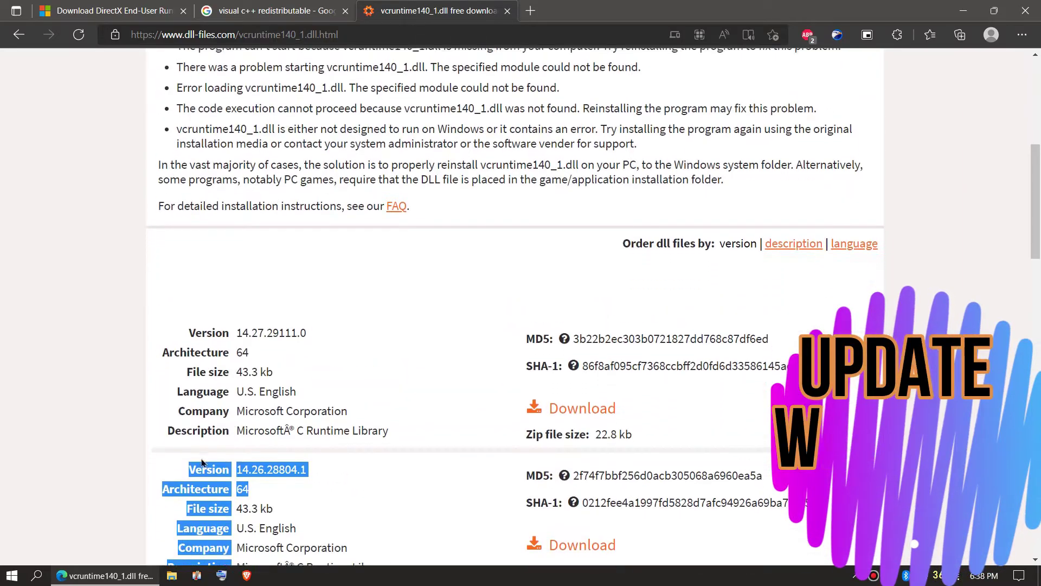
Check the PC's system type in System Information, then close it
{"action": "key", "text": "super"}
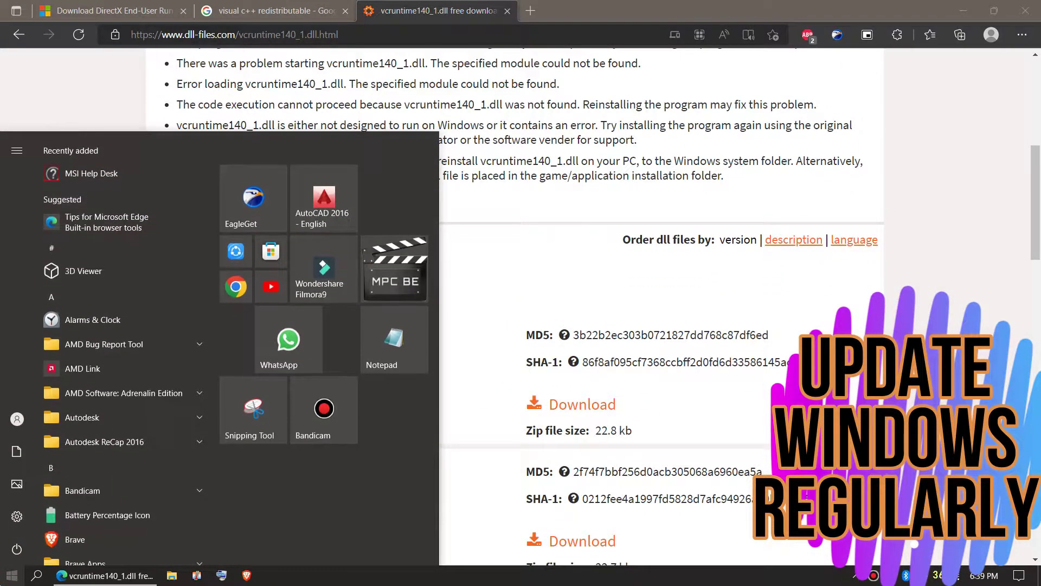
{"action": "type", "text": "sys"}
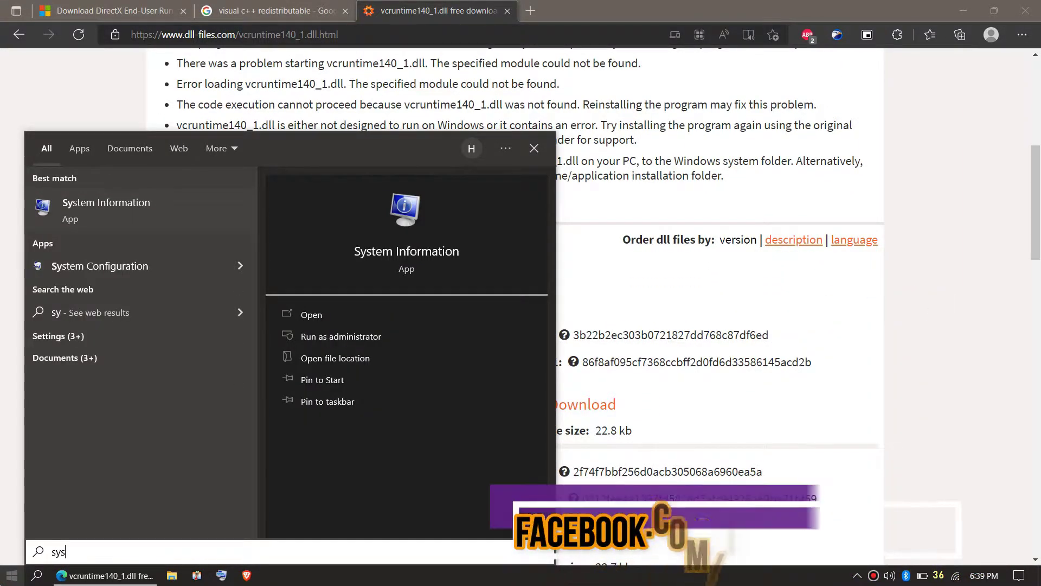
{"action": "left_click", "coordinate": [116, 210]}
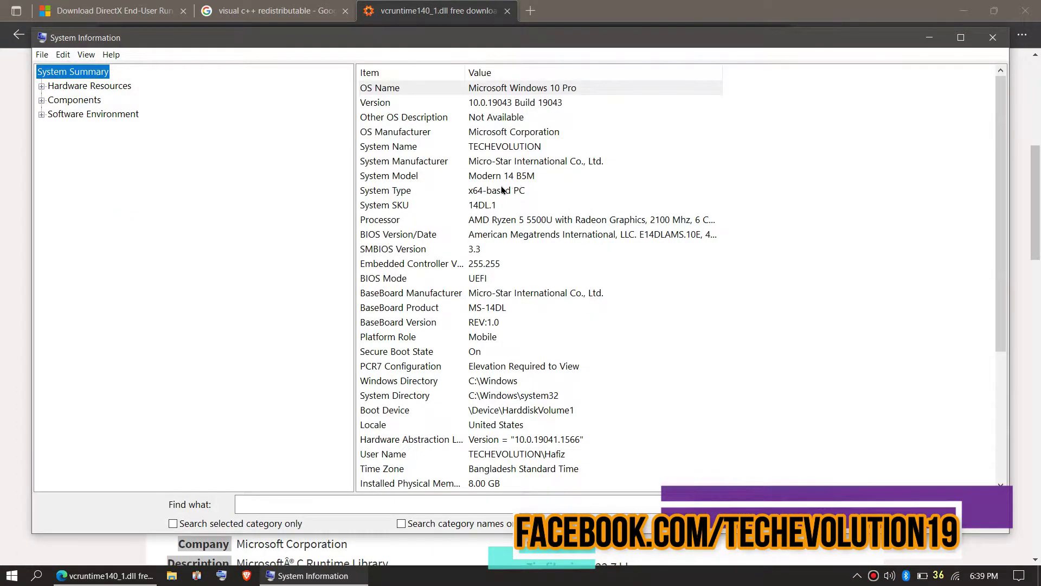
{"action": "left_click", "coordinate": [441, 192]}
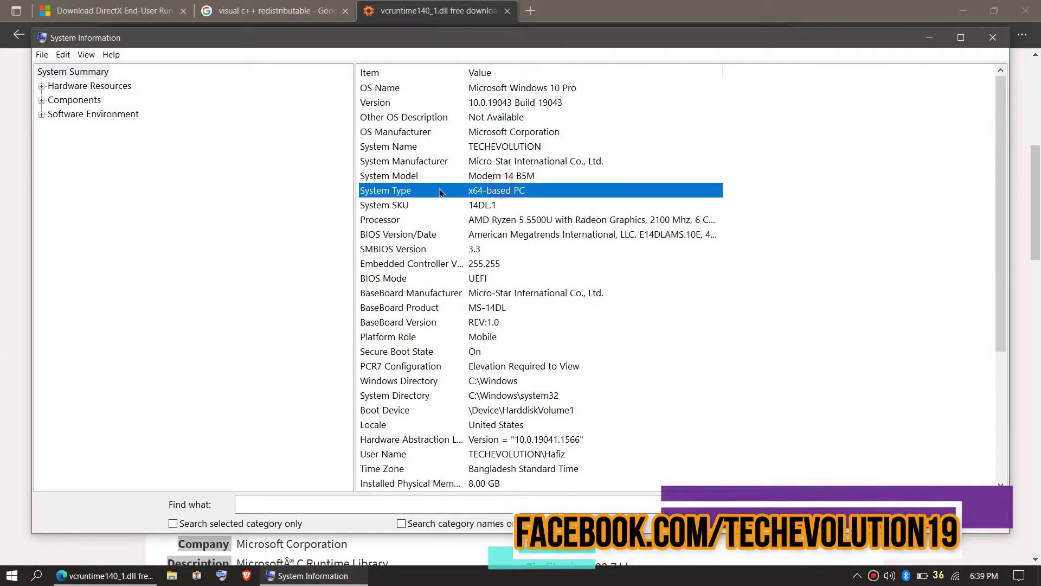
{"action": "left_click", "coordinate": [991, 39]}
Download the zip for vcruntime140_1.dll version 14.27.29111.0, open the archive and select the DLL file inside
{"action": "scroll", "coordinate": [296, 428], "scroll_direction": "up", "scroll_amount": 2}
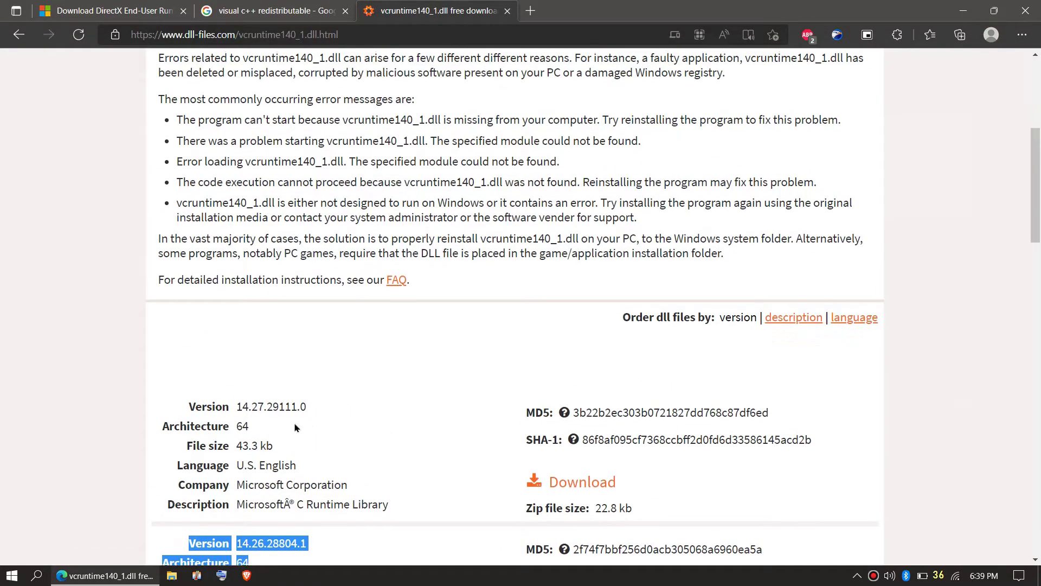
{"action": "left_click", "coordinate": [581, 482]}
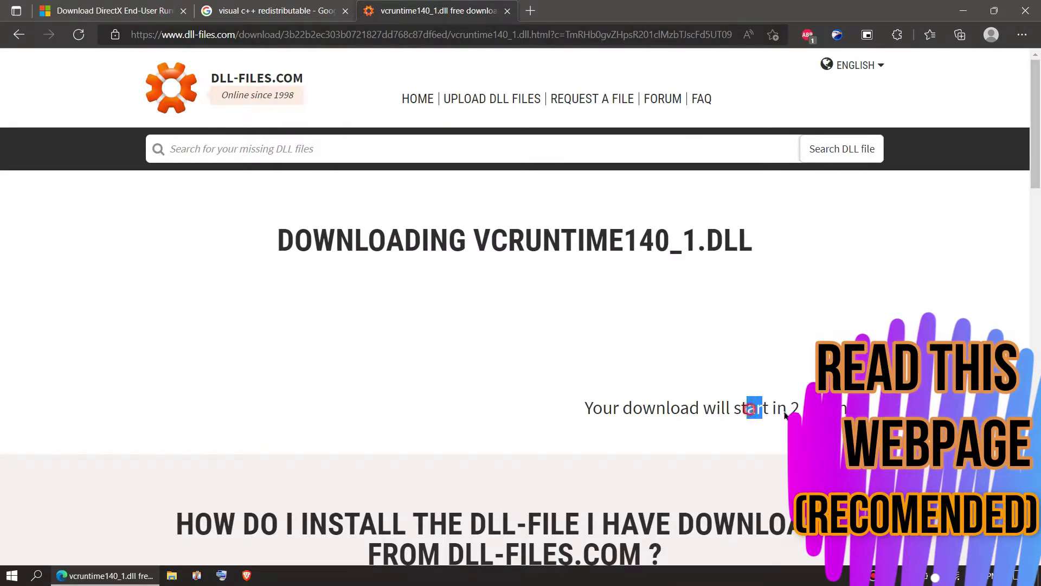
{"action": "scroll", "coordinate": [784, 415], "scroll_direction": "down", "scroll_amount": 6}
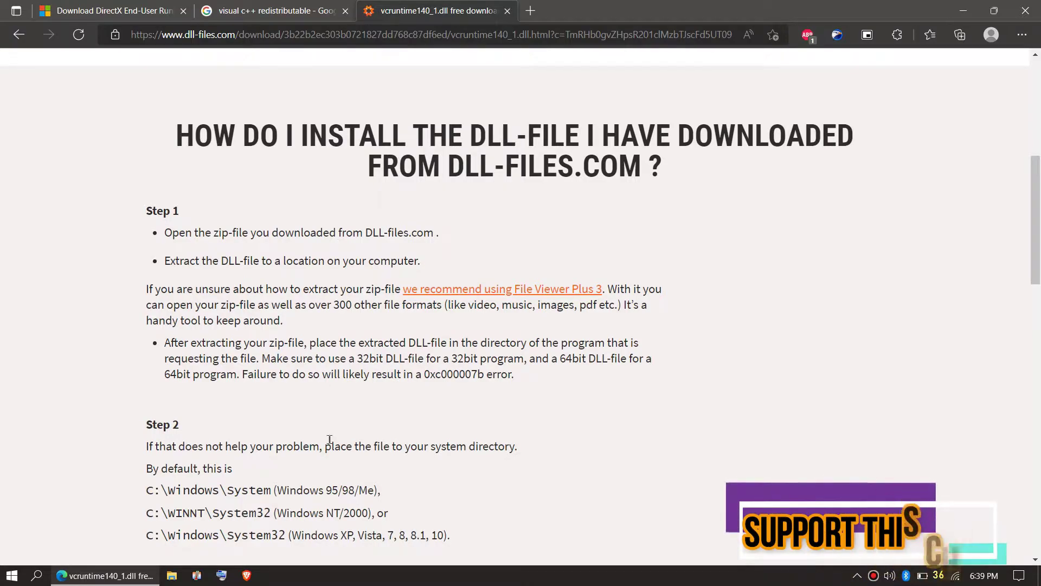
{"action": "scroll", "coordinate": [329, 440], "scroll_direction": "down", "scroll_amount": 4}
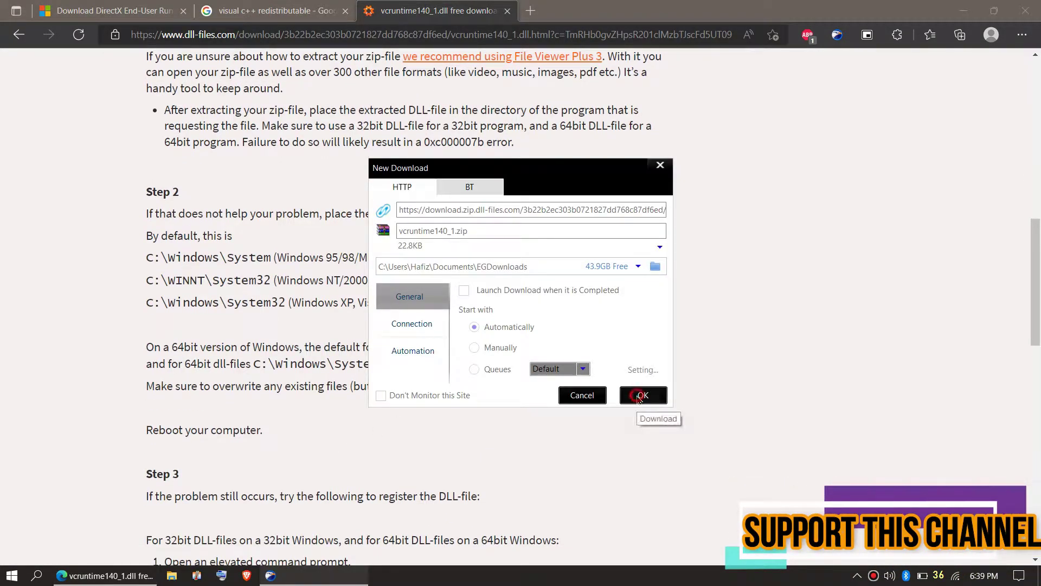
{"action": "left_click", "coordinate": [640, 395]}
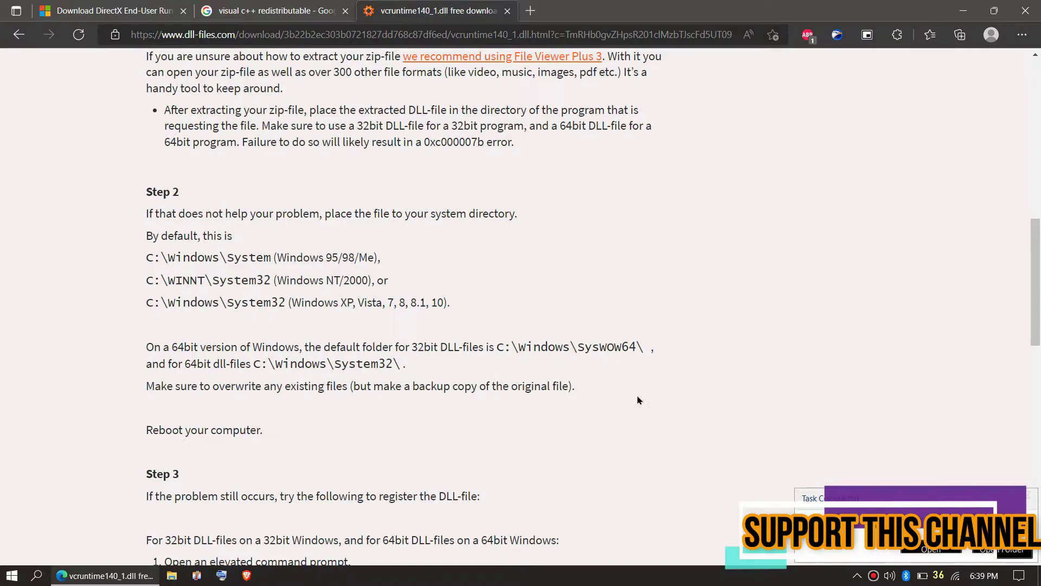
{"action": "left_click", "coordinate": [953, 549]}
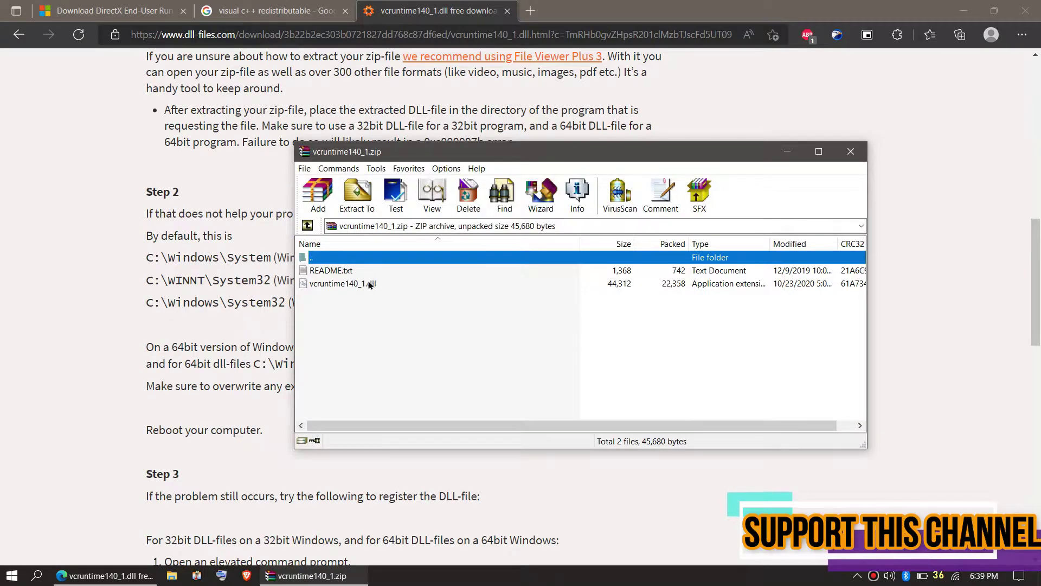
{"action": "left_click", "coordinate": [368, 285]}
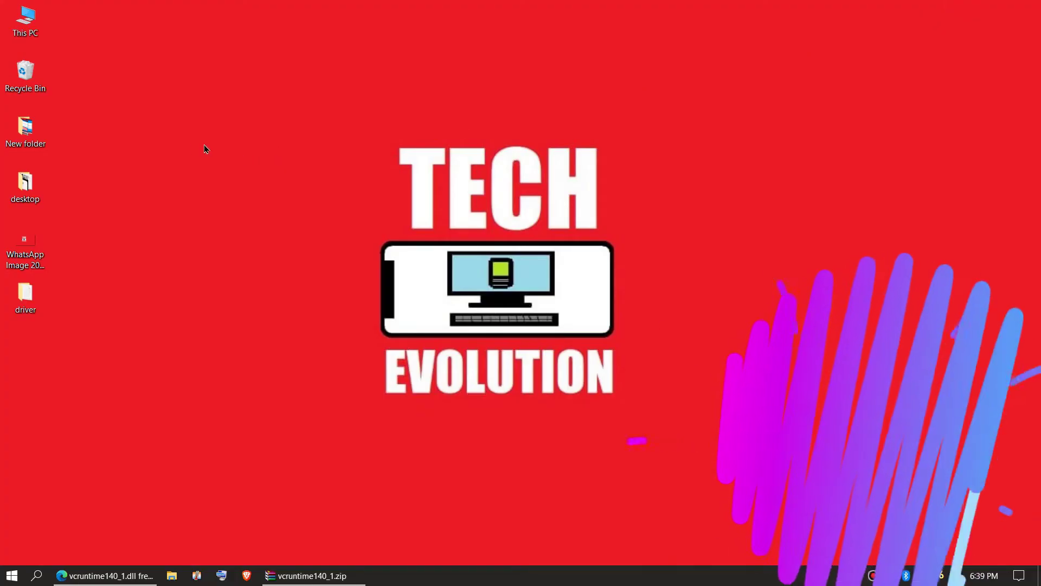
Browse from This PC to the C:\Windows\System32 folder
{"action": "double_click", "coordinate": [27, 20]}
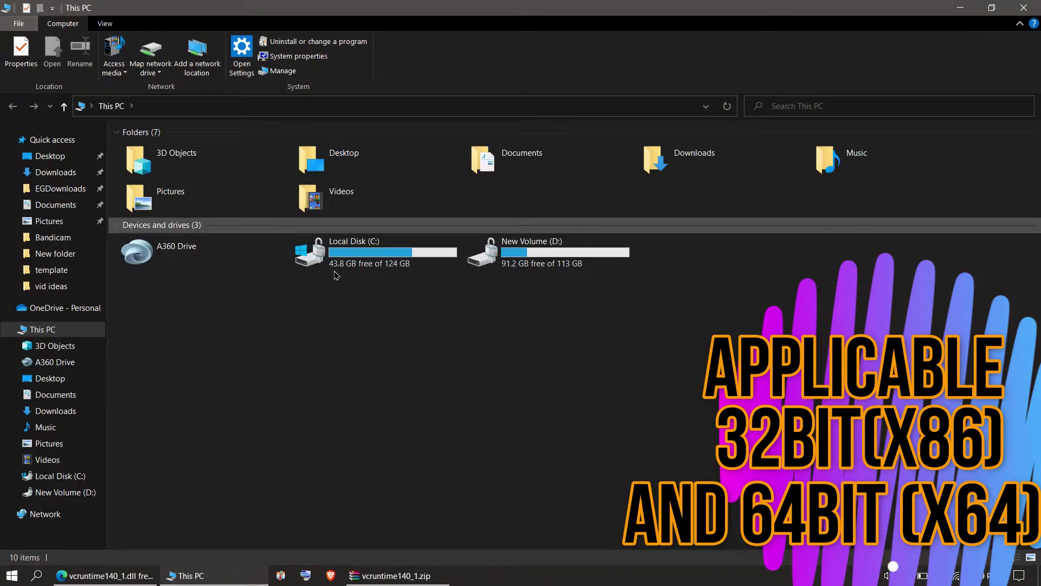
{"action": "double_click", "coordinate": [378, 257]}
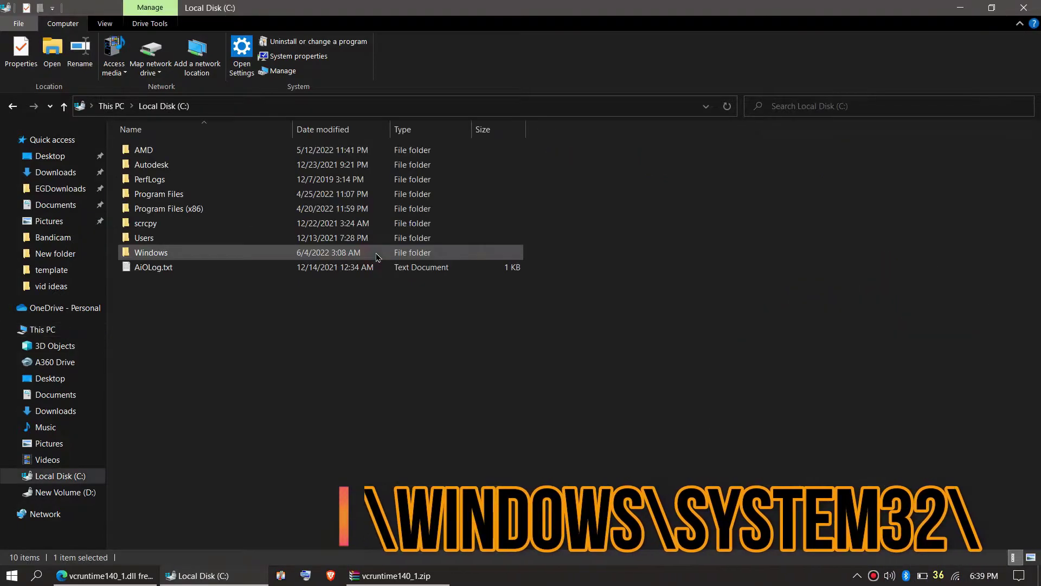
{"action": "double_click", "coordinate": [185, 252]}
{"action": "scroll", "coordinate": [293, 336], "scroll_direction": "down", "scroll_amount": 6}
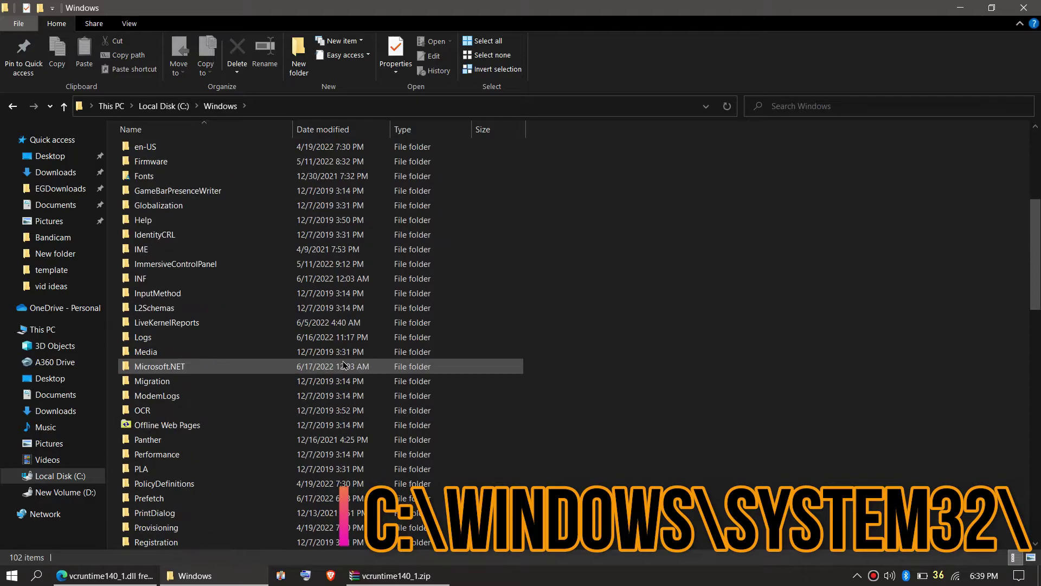
{"action": "scroll", "coordinate": [343, 364], "scroll_direction": "down", "scroll_amount": 5}
{"action": "scroll", "coordinate": [343, 364], "scroll_direction": "down", "scroll_amount": 3}
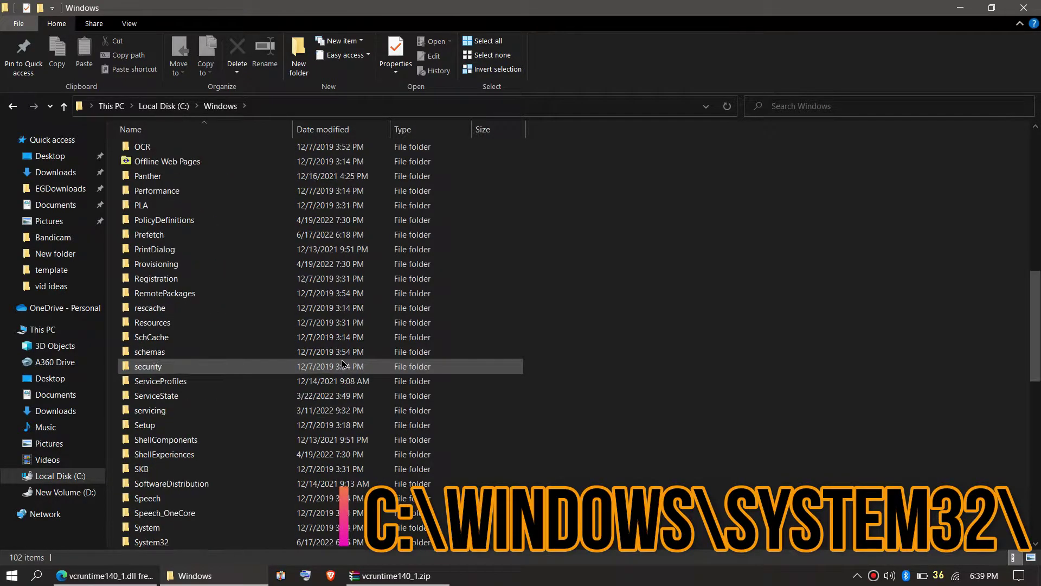
{"action": "scroll", "coordinate": [278, 374], "scroll_direction": "down", "scroll_amount": 2}
{"action": "left_click", "coordinate": [257, 369]}
{"action": "double_click", "coordinate": [258, 371]}
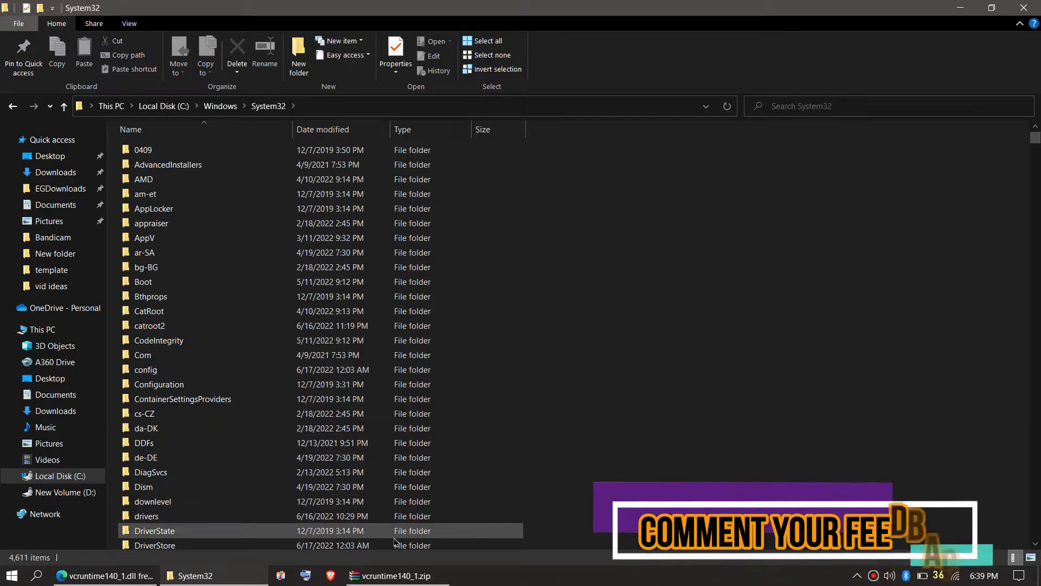
Move vcruntime140_1.dll from the open zip archive into the System32 folder
{"action": "left_click", "coordinate": [396, 575]}
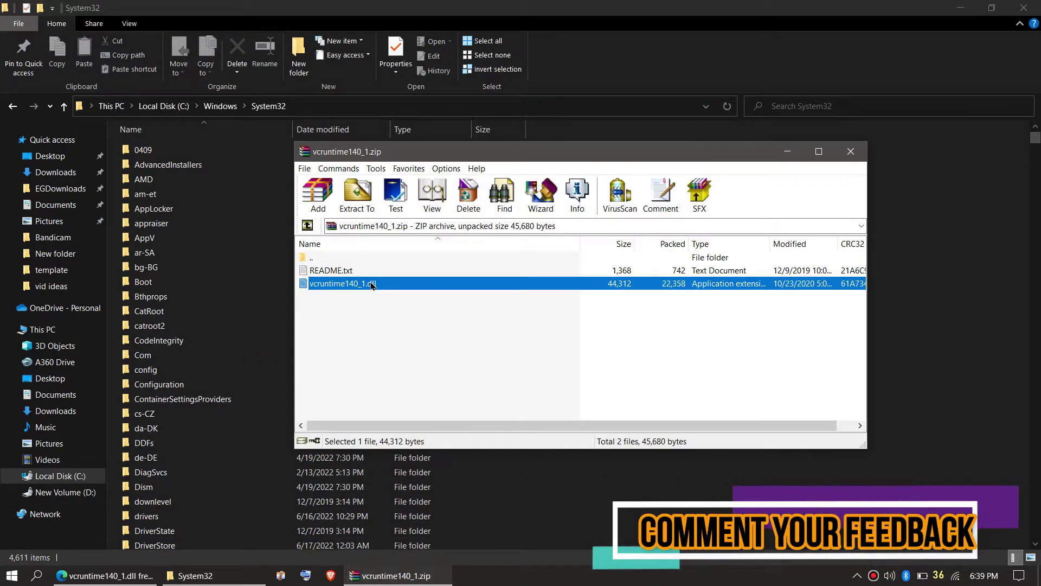
{"action": "left_click_drag", "start_coordinate": [931, 338], "coordinate": [931, 337]}
{"action": "left_click", "coordinate": [521, 233]}
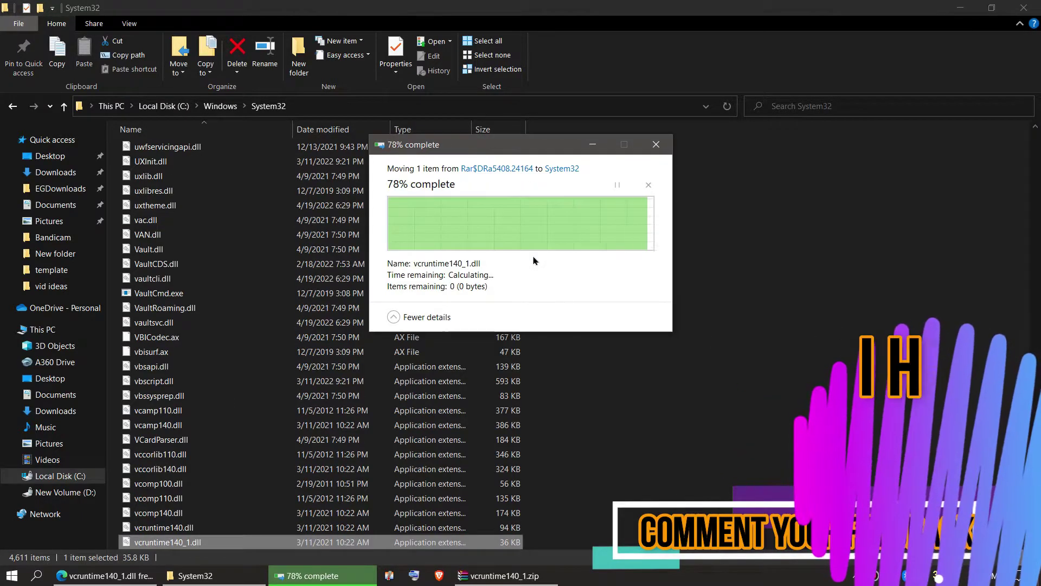
Search the System32 folder for vcruntime140_1.dll
{"action": "left_click", "coordinate": [815, 107]}
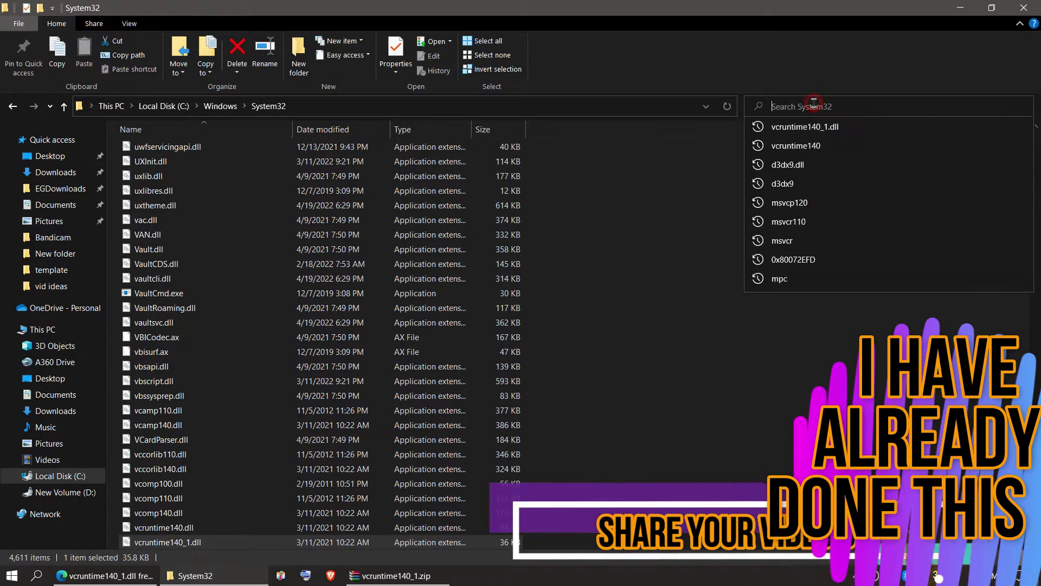
{"action": "left_click", "coordinate": [801, 129]}
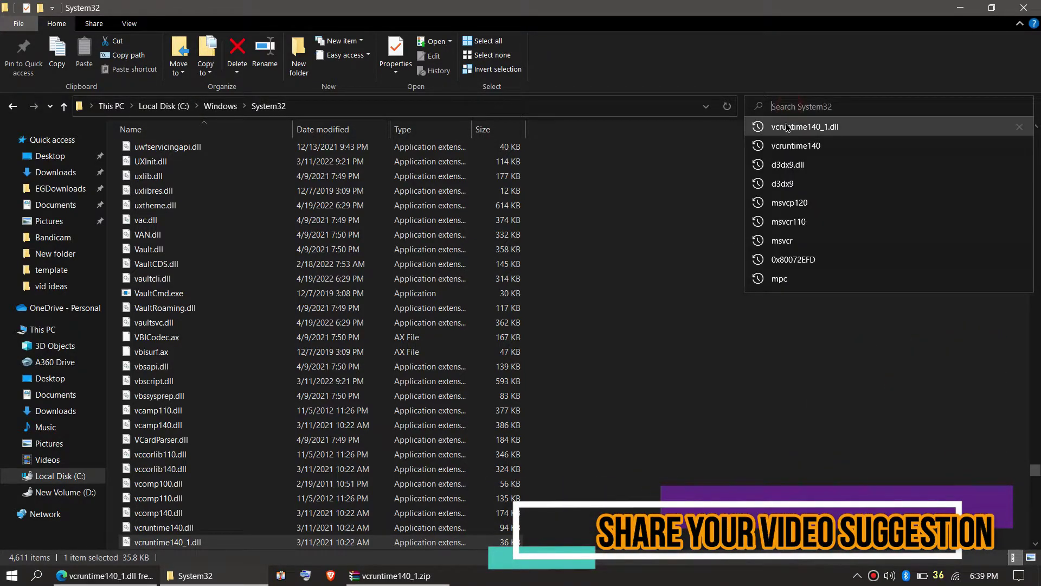
{"action": "left_click", "coordinate": [788, 128]}
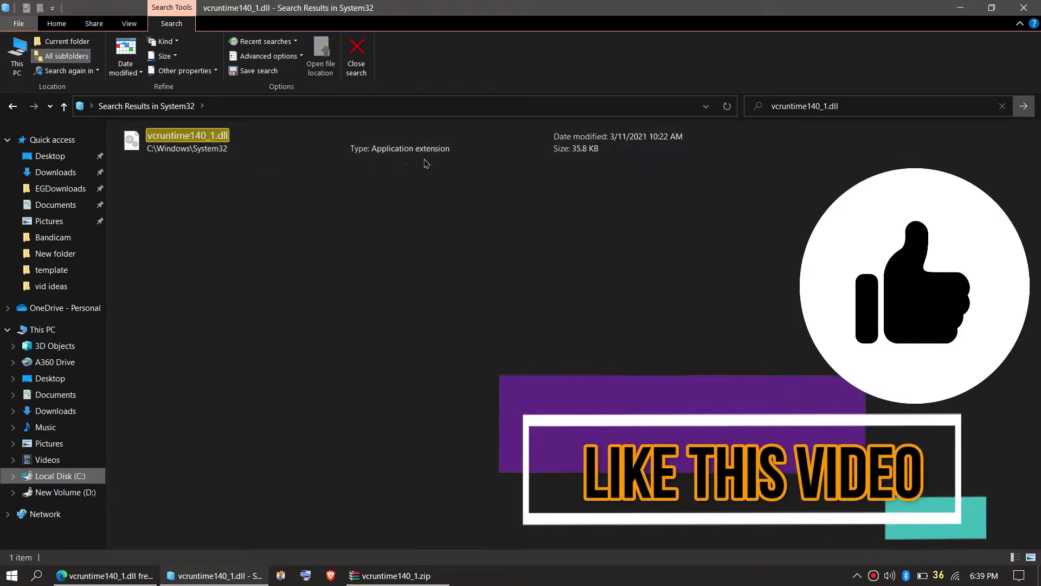
Close the System32 search window and the zip archive, and open the computer's power options
{"action": "left_click", "coordinate": [1026, 8]}
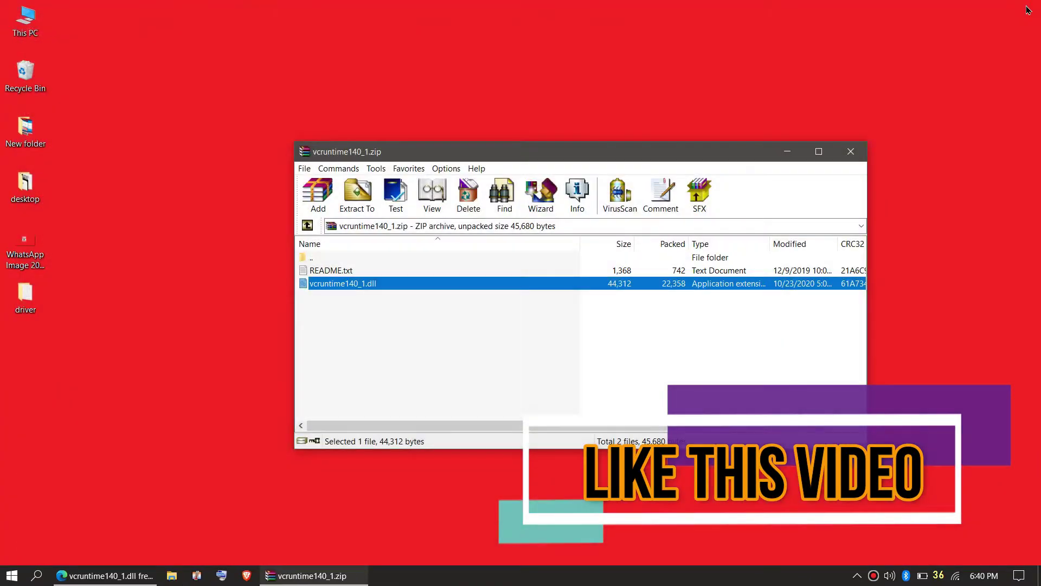
{"action": "left_click", "coordinate": [865, 158]}
{"action": "left_click", "coordinate": [12, 575]}
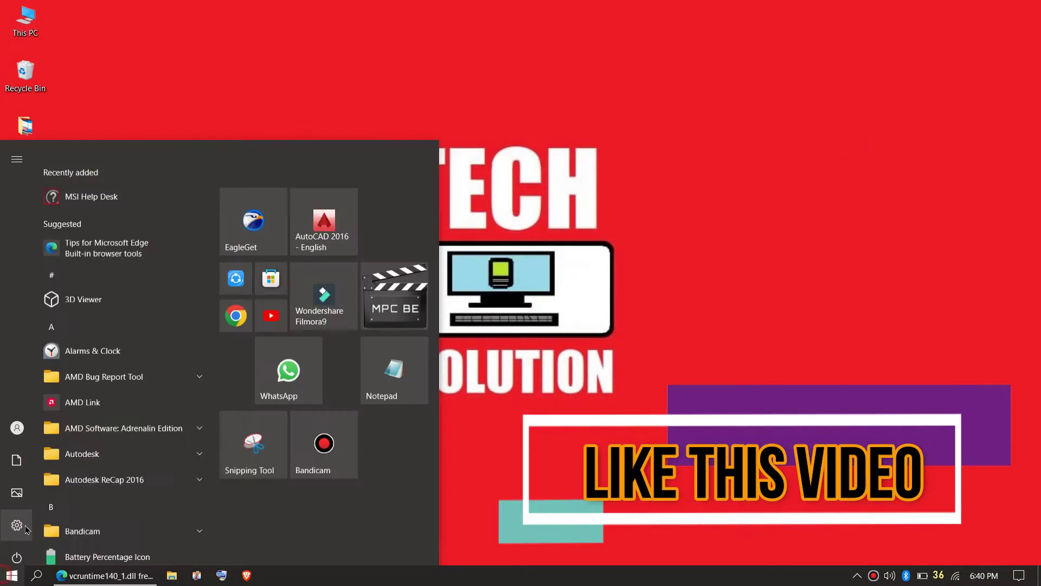
{"action": "left_click", "coordinate": [17, 549]}
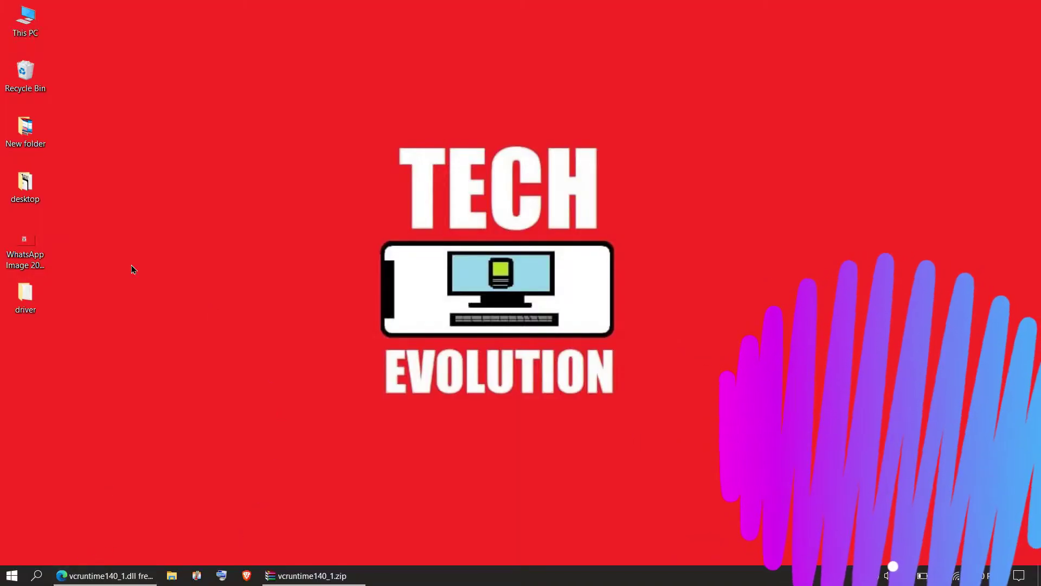
Browse from This PC to the C:\Windows\SysWOW64 folder
{"action": "double_click", "coordinate": [28, 30]}
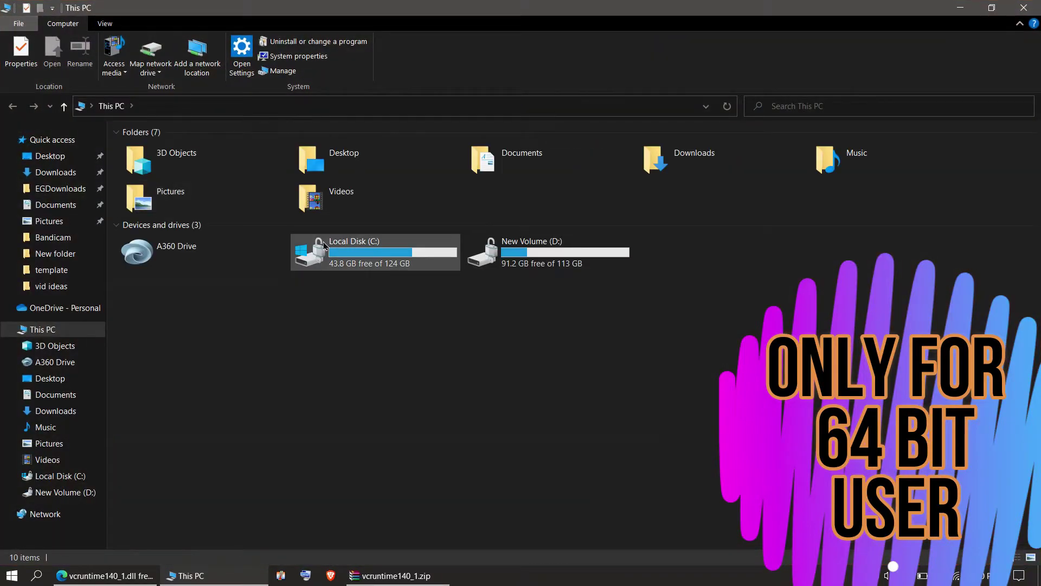
{"action": "double_click", "coordinate": [324, 246]}
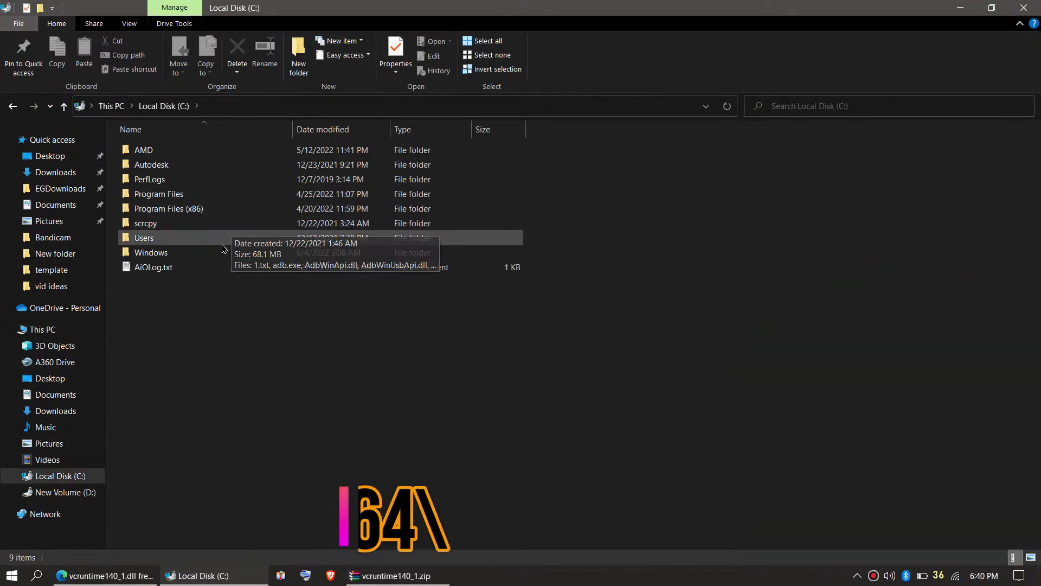
{"action": "double_click", "coordinate": [224, 252]}
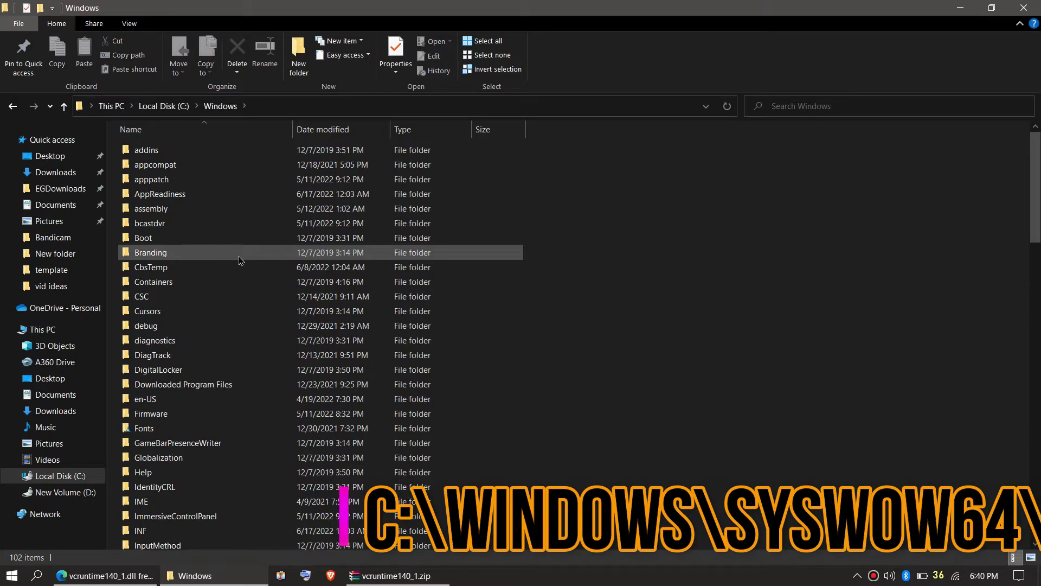
{"action": "scroll", "coordinate": [557, 472], "scroll_direction": "down", "scroll_amount": 10}
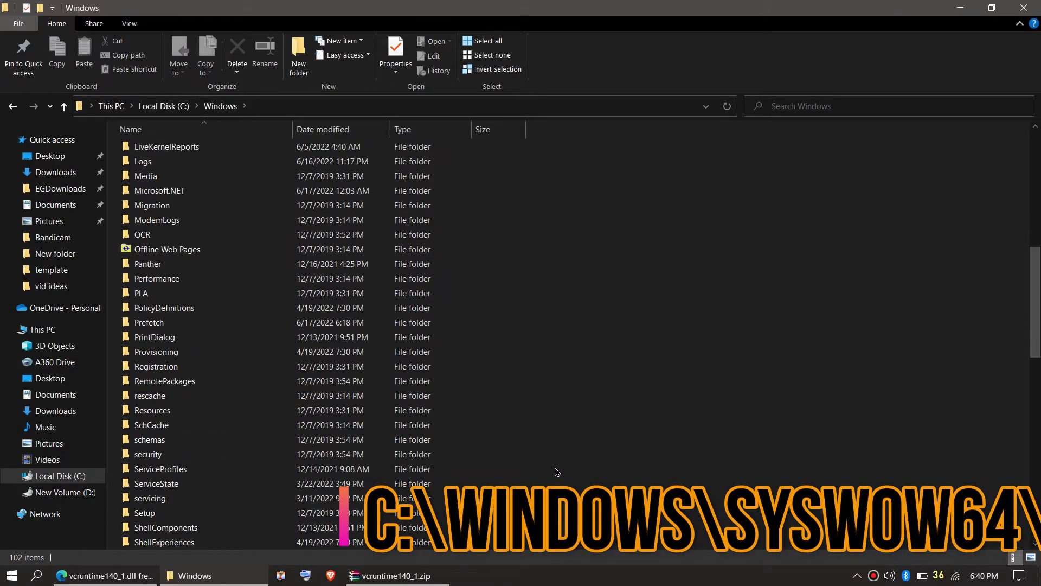
{"action": "scroll", "coordinate": [557, 472], "scroll_direction": "down", "scroll_amount": 6}
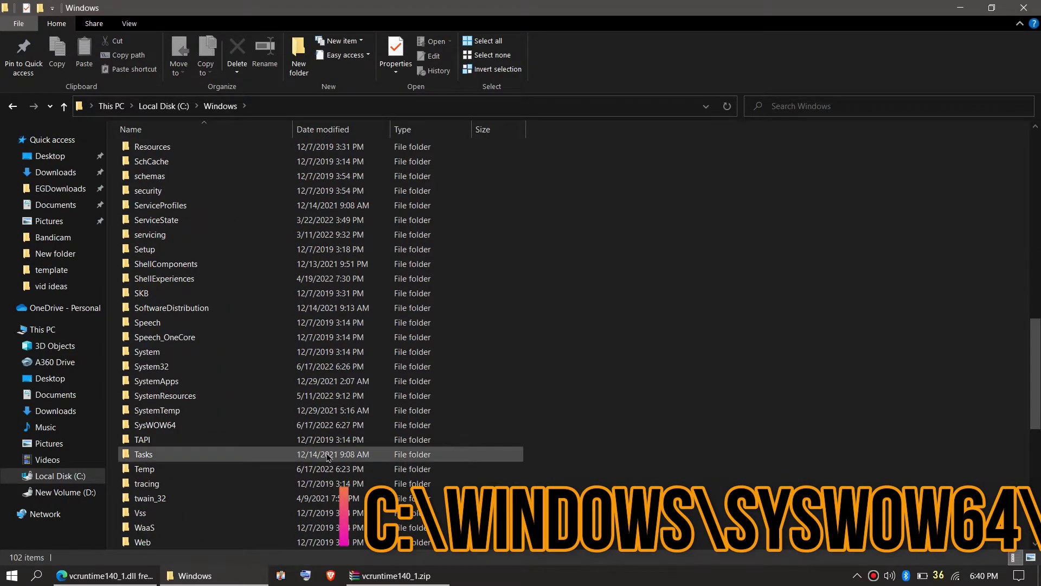
{"action": "double_click", "coordinate": [227, 428]}
Move vcruntime140_1.dll from the open zip archive into the SysWOW64 folder, granting administrator permission
{"action": "left_click", "coordinate": [416, 577]}
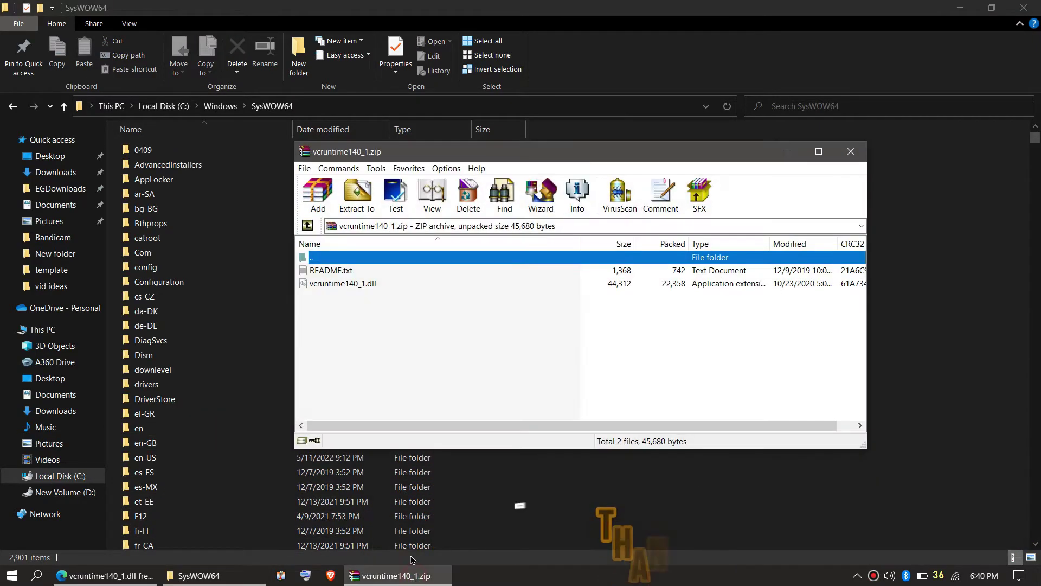
{"action": "left_click", "coordinate": [349, 284]}
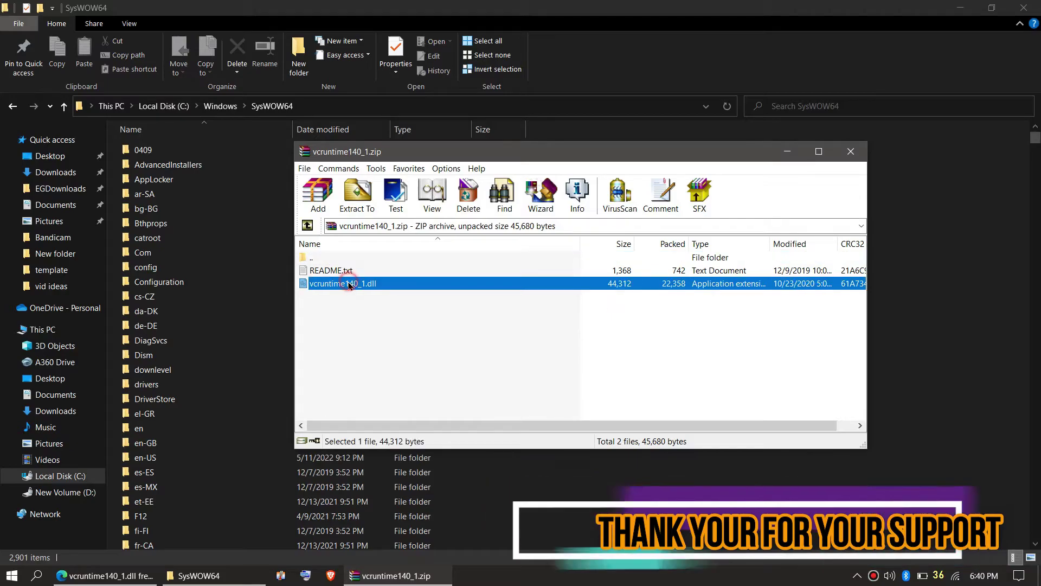
{"action": "left_click_drag", "start_coordinate": [909, 315], "coordinate": [909, 317]}
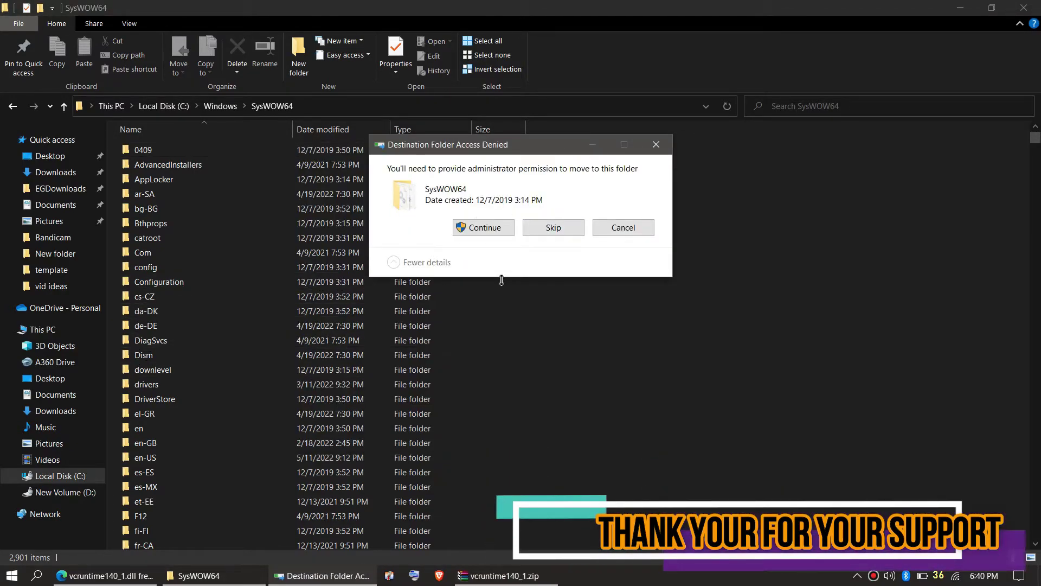
{"action": "left_click", "coordinate": [481, 226]}
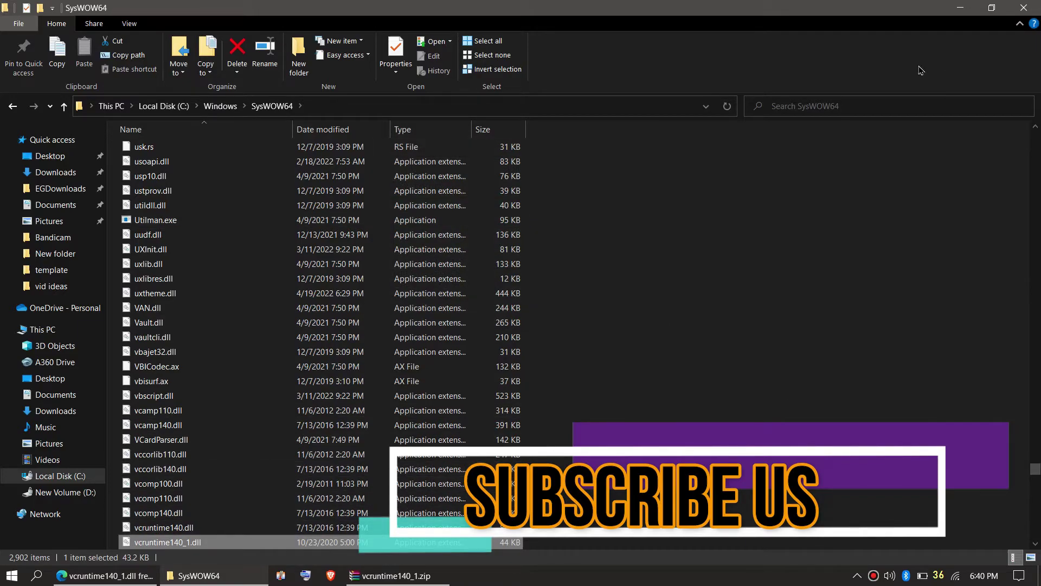
Search the SysWOW64 folder for vcruntime140_1.dll and select the matching file
{"action": "left_click", "coordinate": [851, 109]}
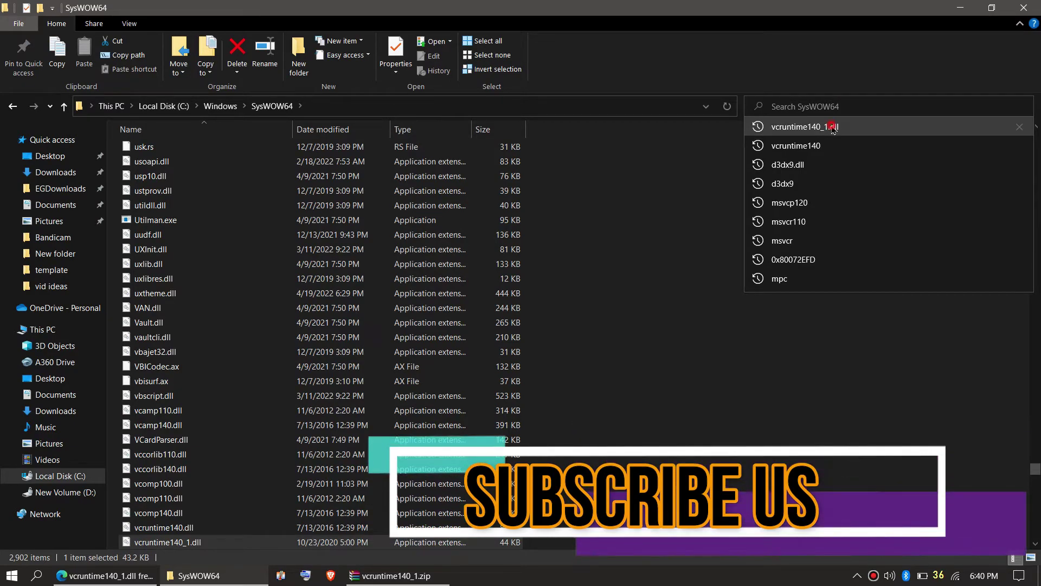
{"action": "left_click", "coordinate": [834, 127]}
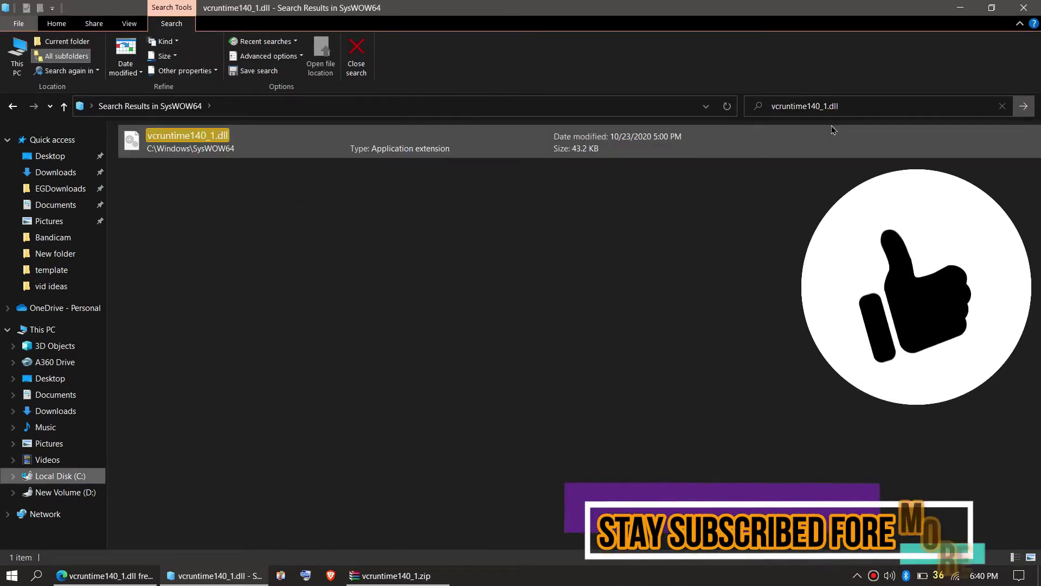
{"action": "left_click", "coordinate": [386, 139]}
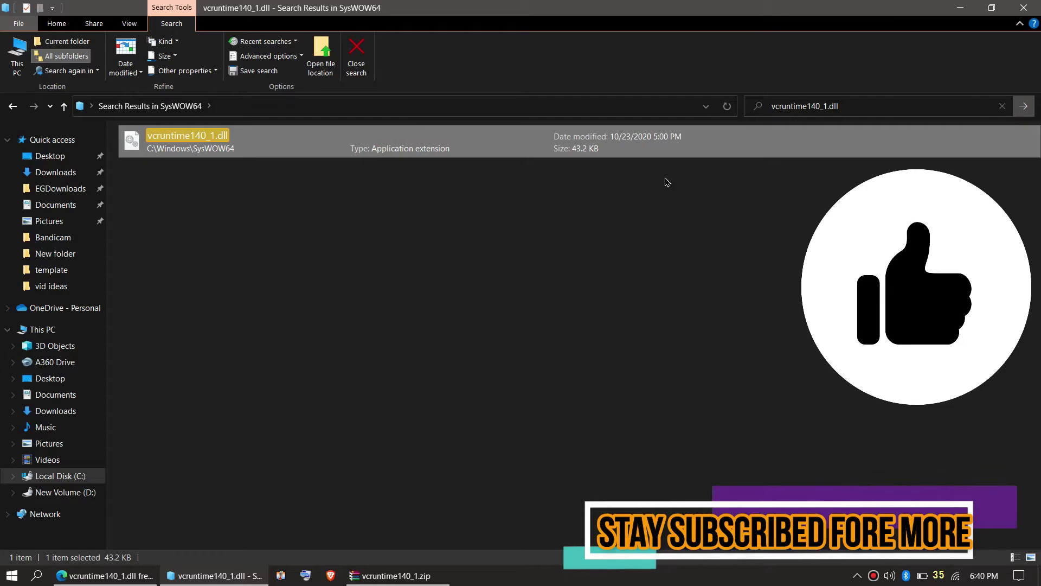
Close the SysWOW64 search window and restart the computer
{"action": "key", "text": "alt+F4"}
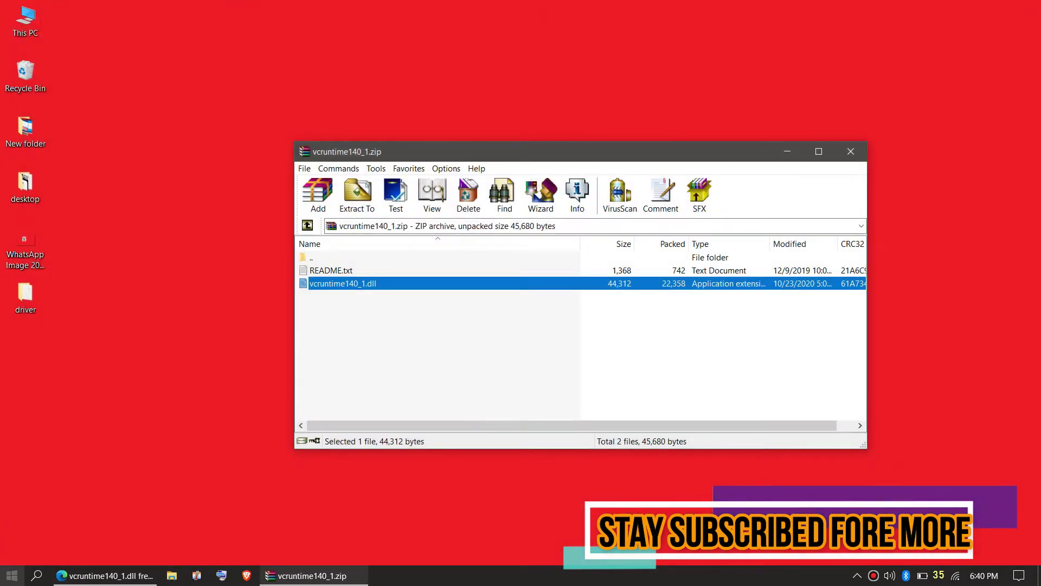
{"action": "left_click", "coordinate": [12, 575]}
{"action": "left_click", "coordinate": [18, 548]}
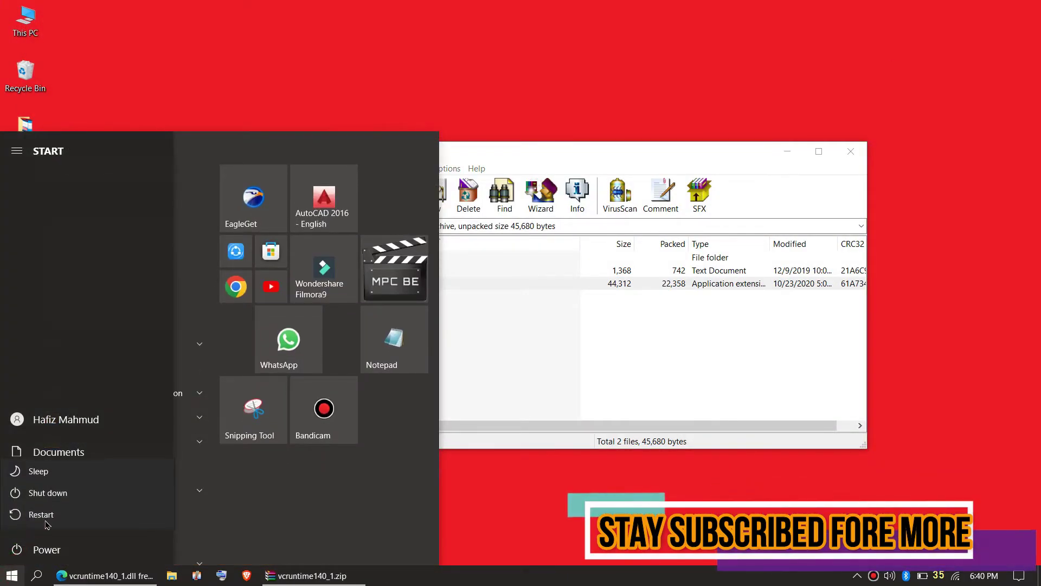
{"action": "left_click", "coordinate": [46, 524]}
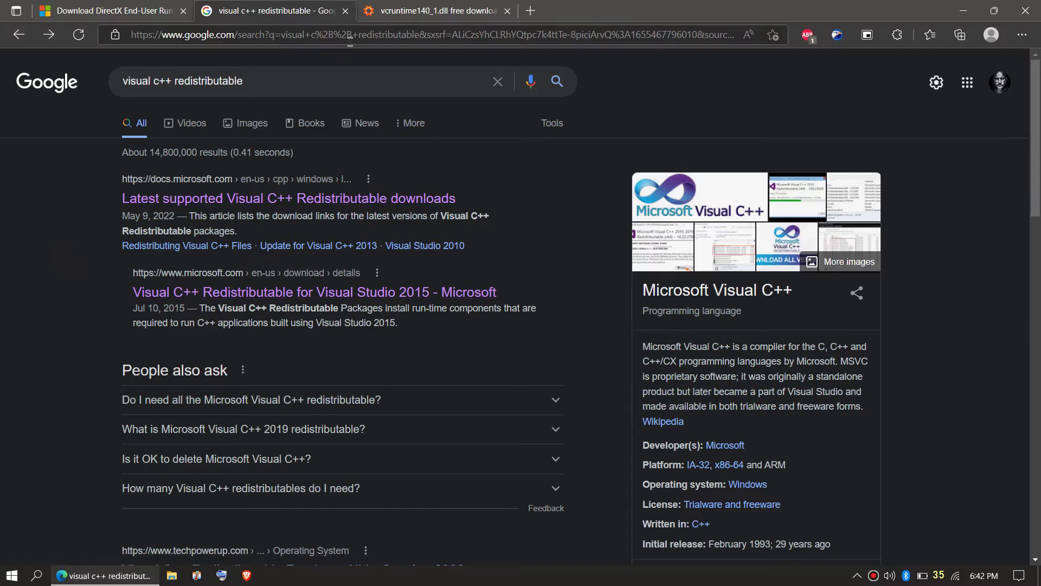
Download vc_redist.x64.exe from Microsoft's Visual C++ Redistributable for Visual Studio 2015 page found in the search results
{"action": "left_click", "coordinate": [326, 292]}
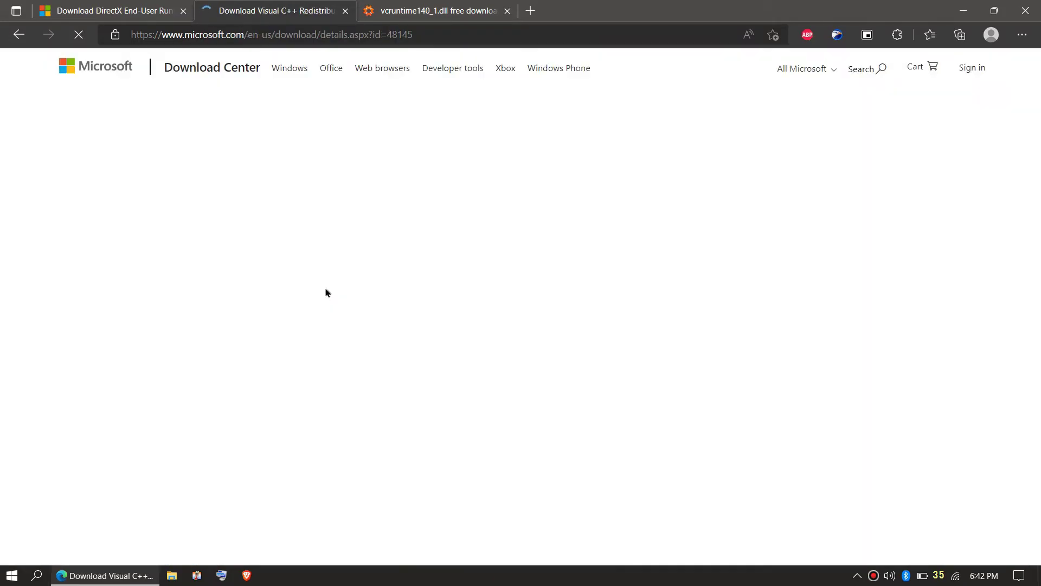
{"action": "scroll", "coordinate": [326, 291], "scroll_direction": "down", "scroll_amount": 7}
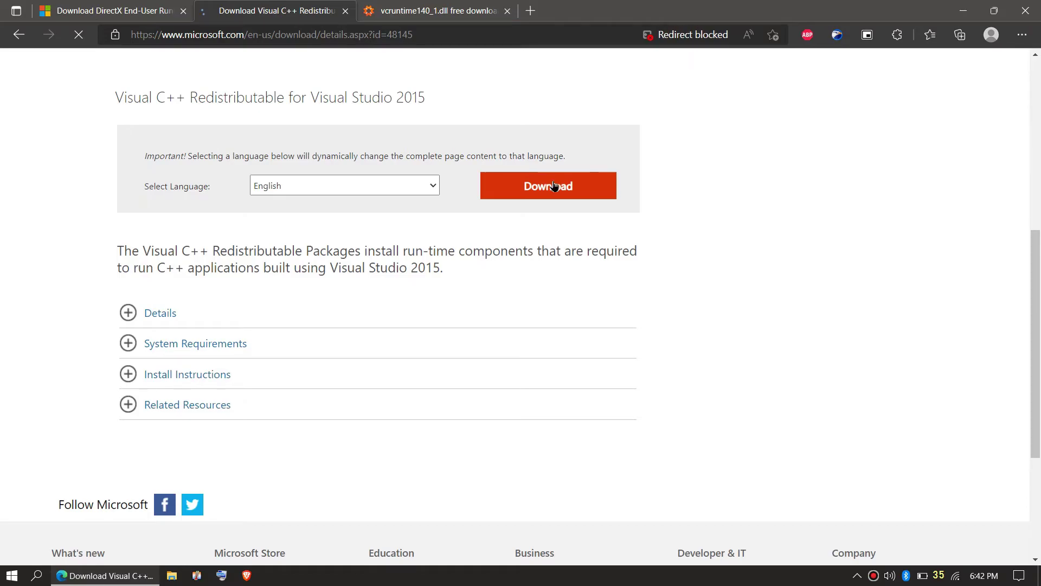
{"action": "left_click", "coordinate": [555, 186]}
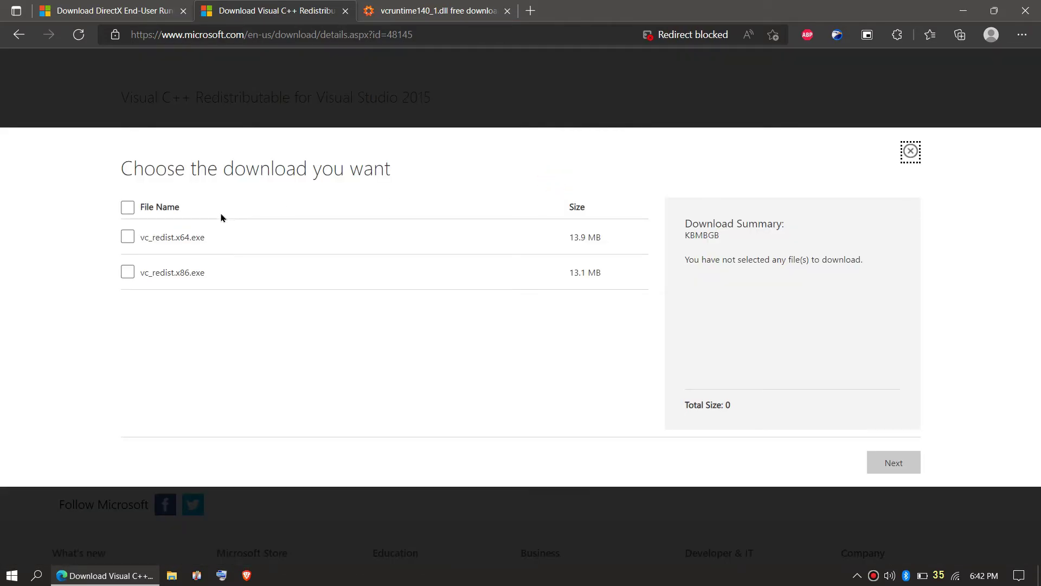
{"action": "left_click", "coordinate": [128, 236]}
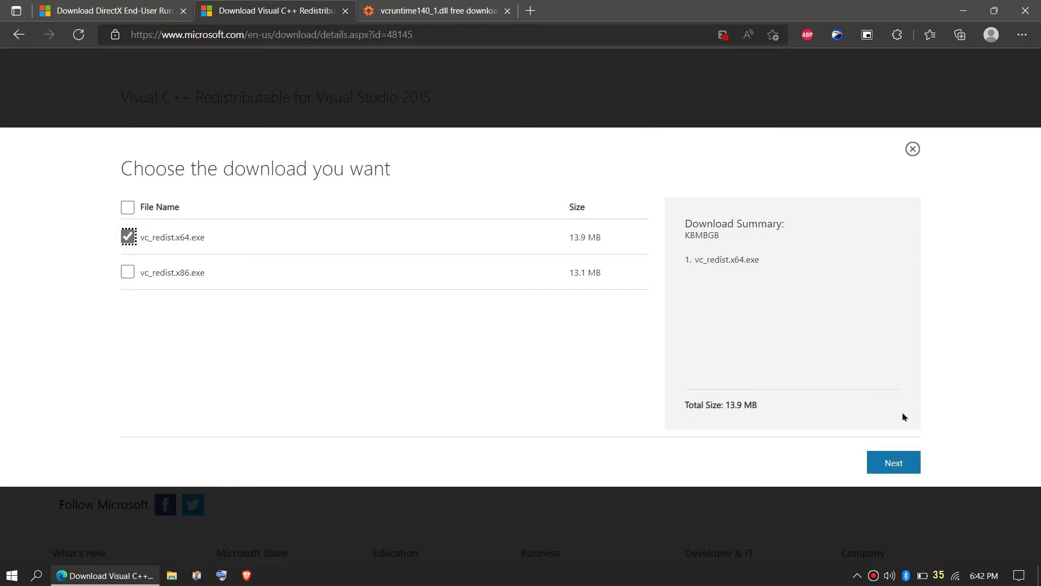
{"action": "left_click", "coordinate": [904, 467]}
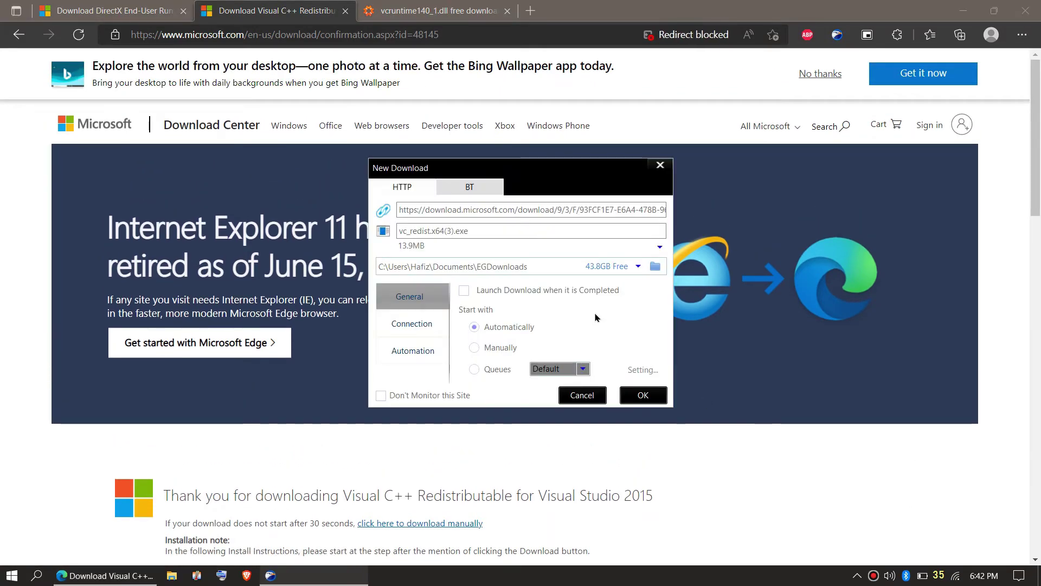
{"action": "double_click", "coordinate": [462, 231]}
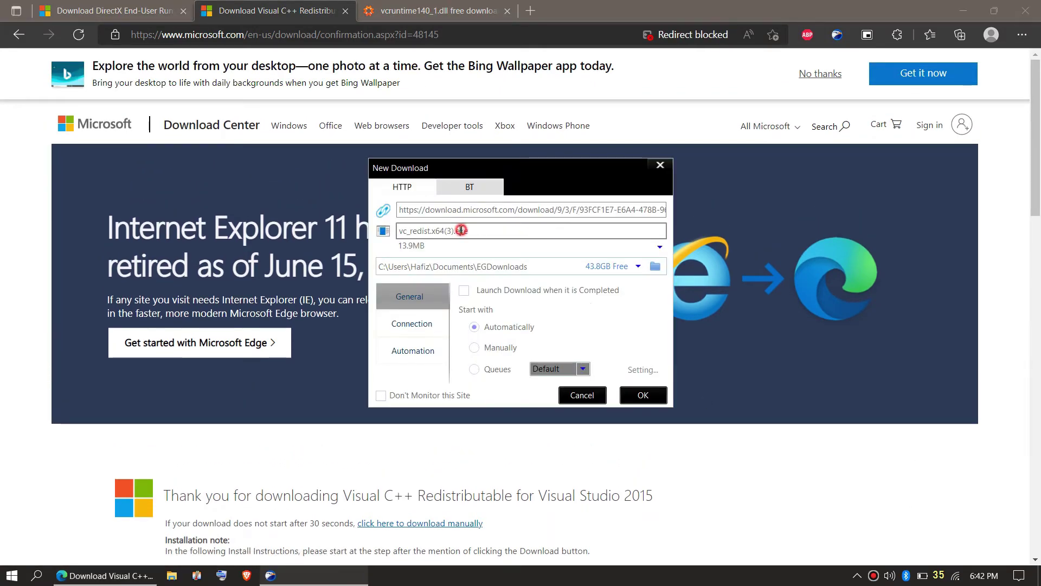